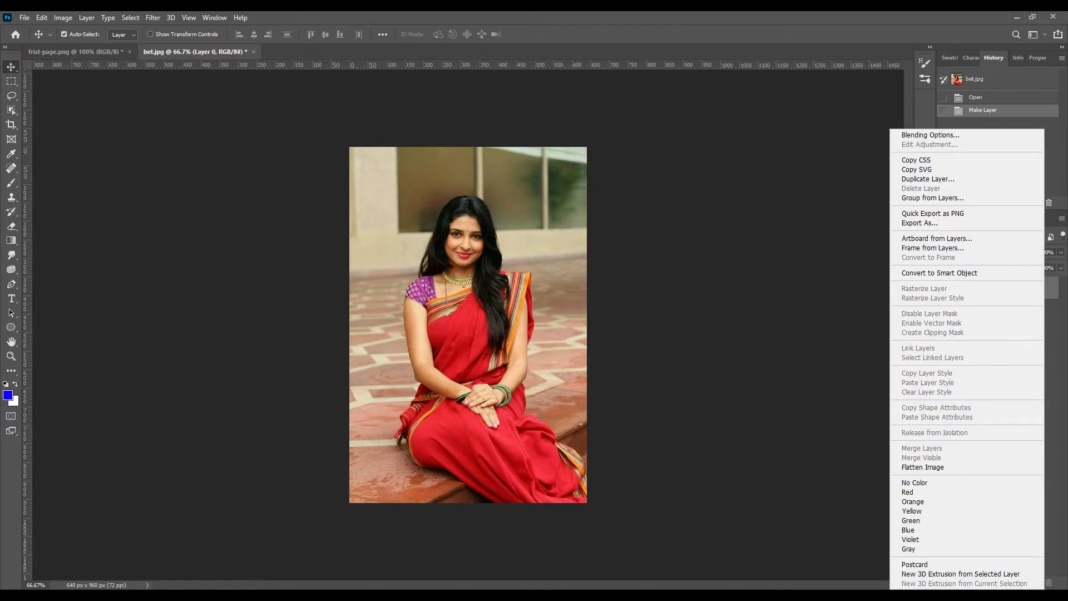
# Duplicate Layer 0 of the portrait, keeping the default copy name
pyautogui.click(927, 178)
pyautogui.press('Return')
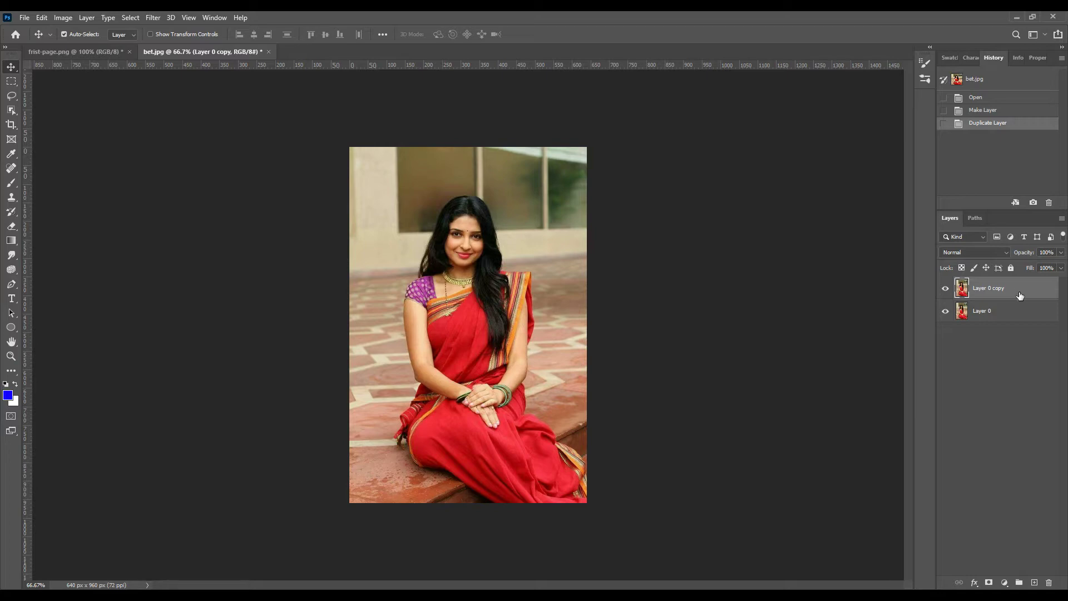
# Select the whole seated woman on the duplicate layer with the Object Selection tool in Rectangle mode
pyautogui.moveTo(539, 238); pyautogui.dragTo(686, 300)
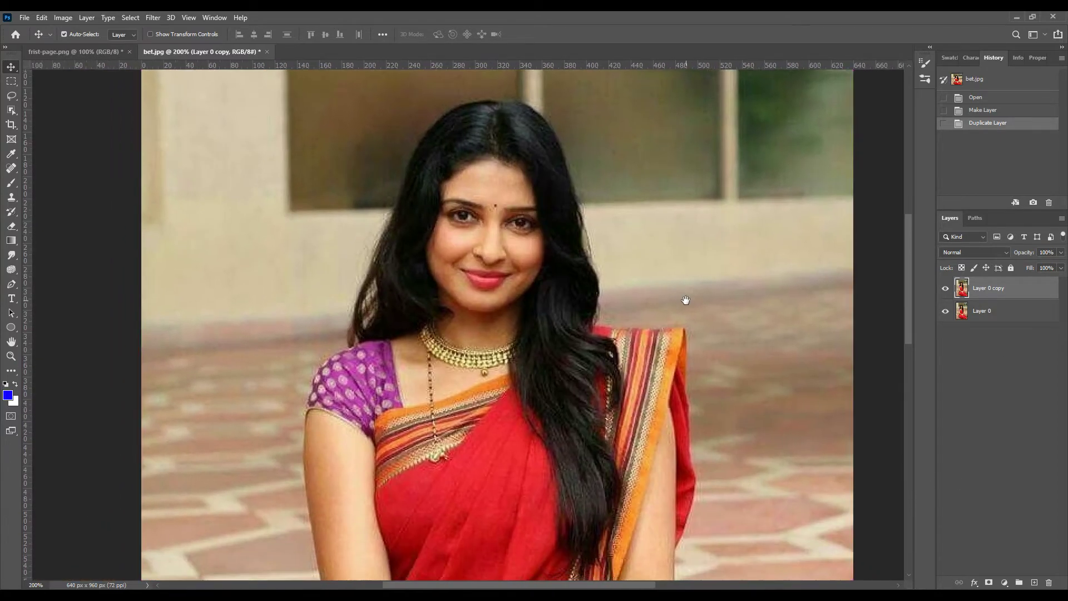
pyautogui.hotkey('ctrl', '1')
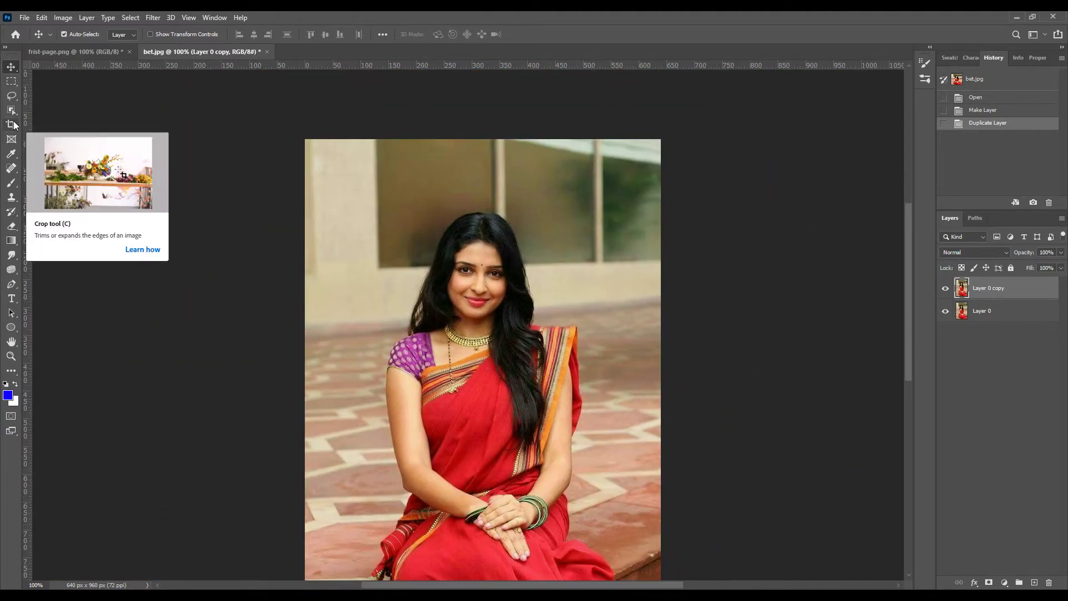
pyautogui.click(11, 110)
pyautogui.click(38, 111)
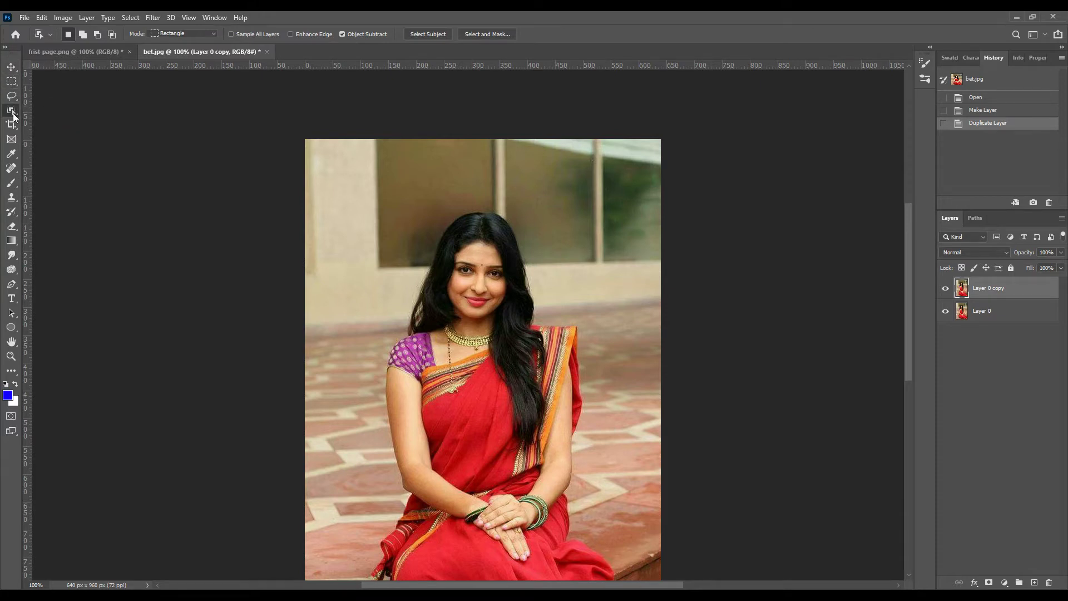
pyautogui.click(13, 111)
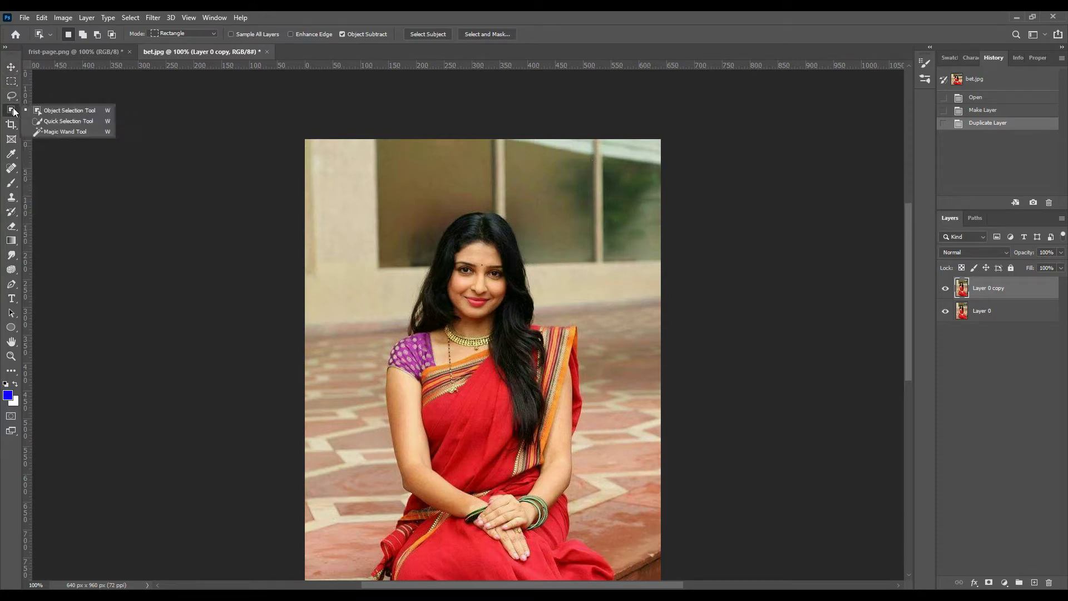
pyautogui.click(55, 110)
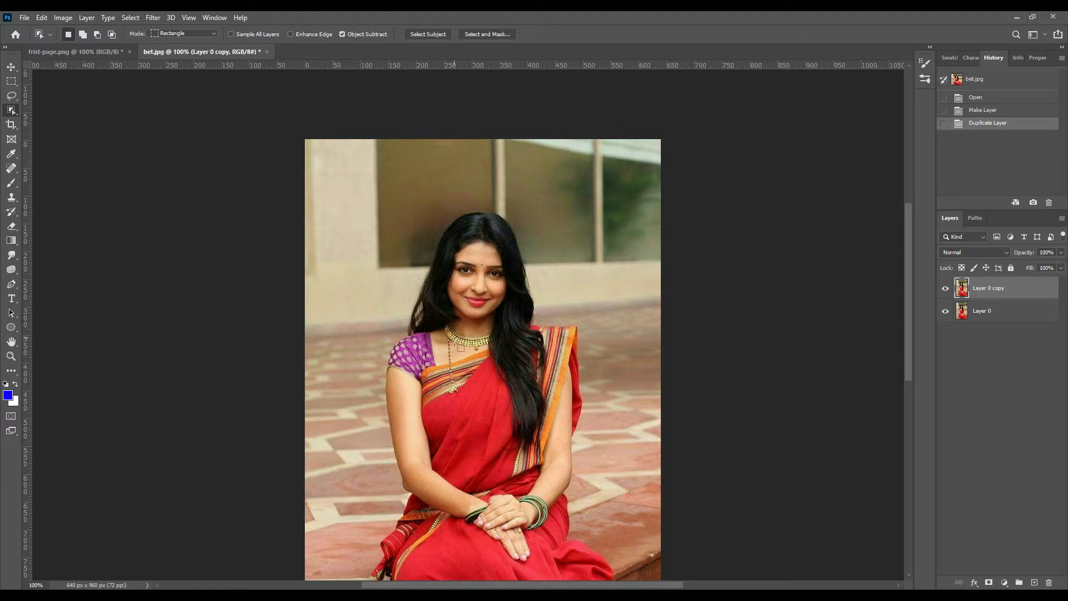
pyautogui.scroll(-3, 616, 451)
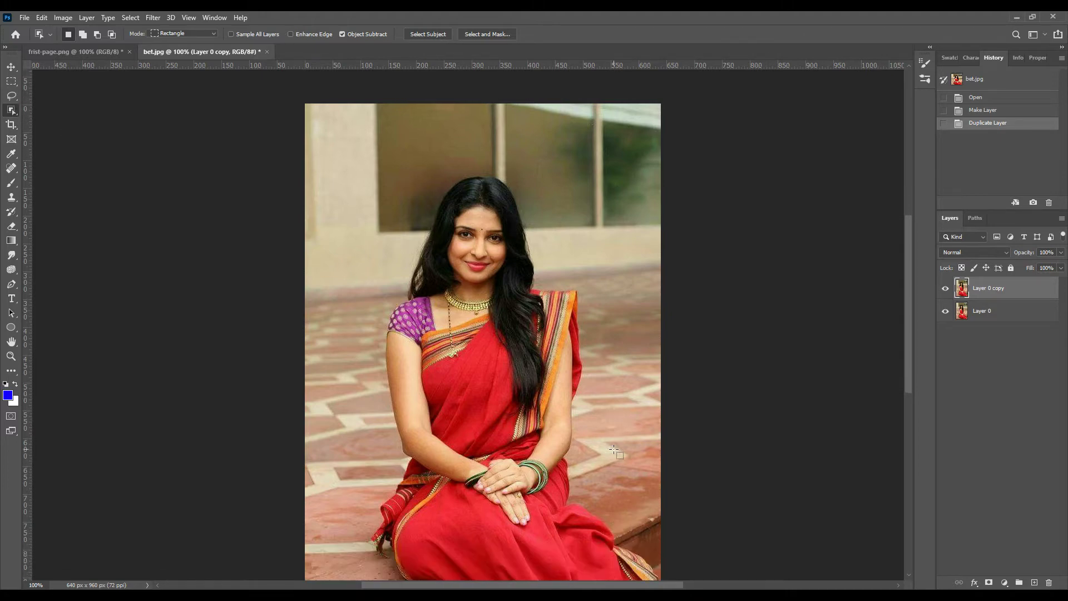
pyautogui.hotkey('ctrl', '-')
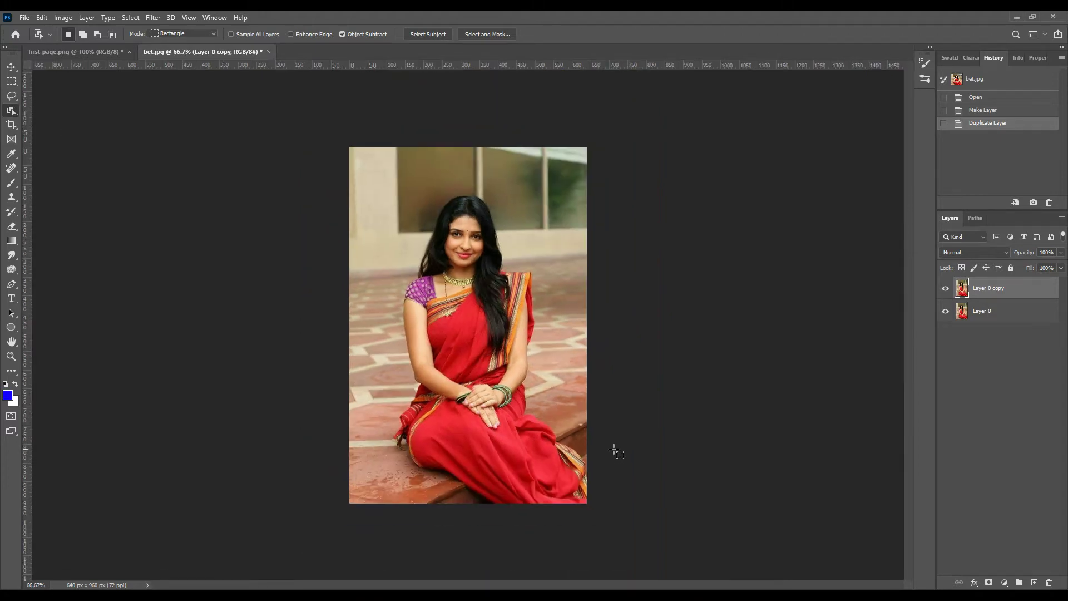
pyautogui.moveTo(623, 526); pyautogui.dragTo(315, 156)
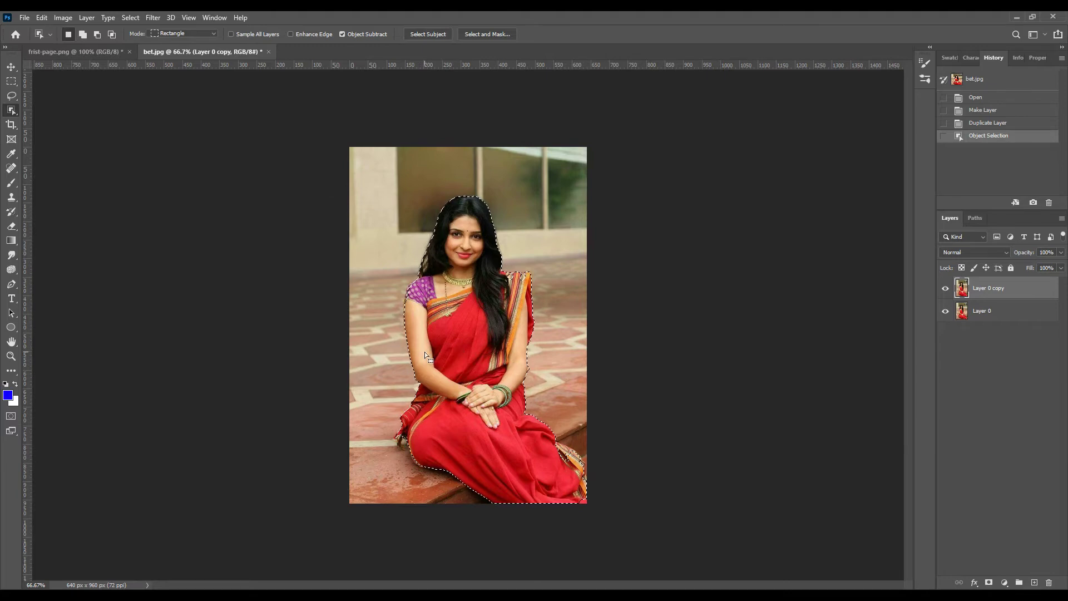
# Add the saree's hanging tassel beside the woman's knee to the selection
pyautogui.scroll(5, 425, 352)
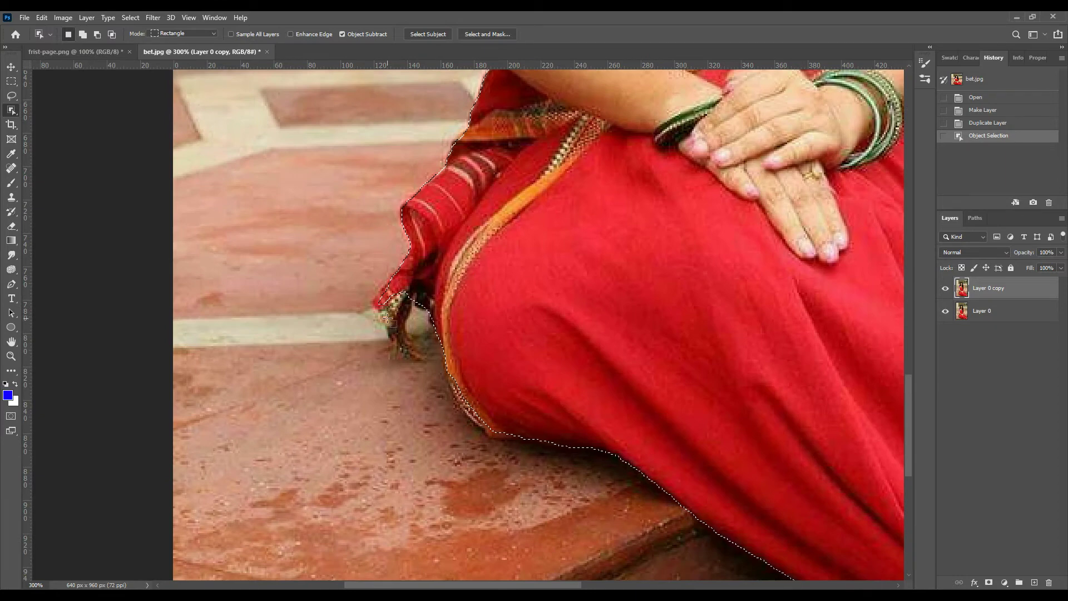
pyautogui.moveTo(377, 289); pyautogui.dragTo(438, 293)
pyautogui.scroll(3, 405, 226)
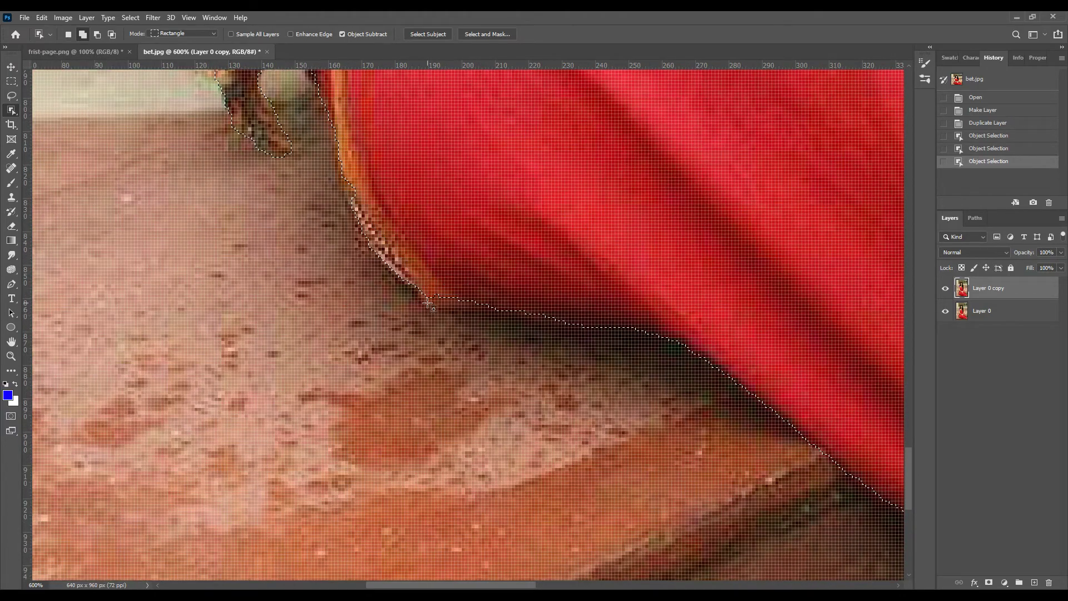
pyautogui.moveTo(545, 294); pyautogui.dragTo(300, 429)
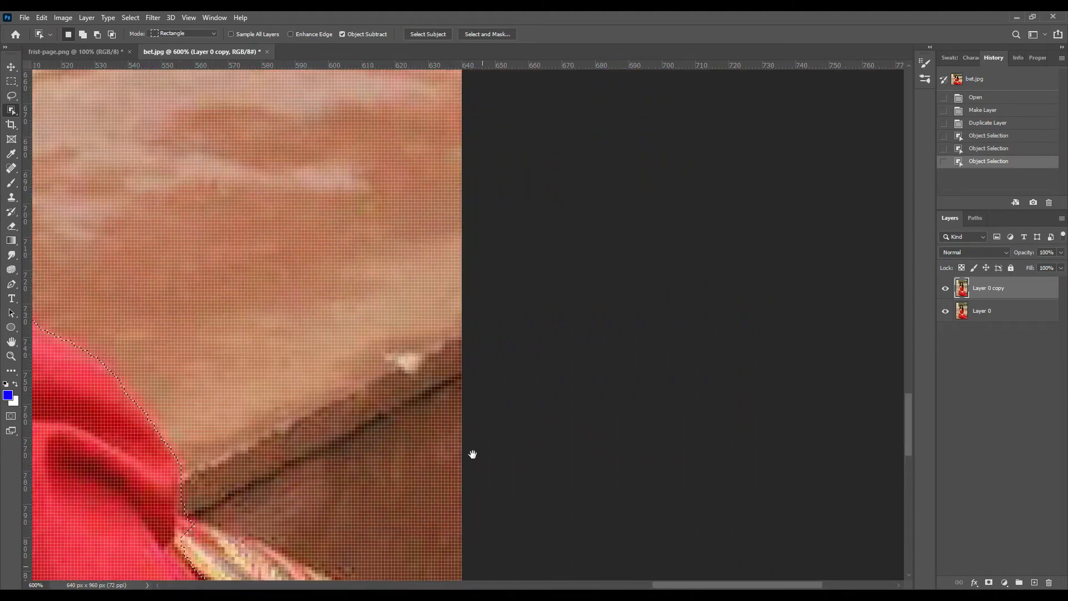
# Add the saree's striped border by the photo's lower right edge, including its dark inner fold, to the selection
pyautogui.moveTo(472, 453); pyautogui.dragTo(655, 152)
pyautogui.moveTo(513, 306); pyautogui.dragTo(397, 139)
pyautogui.moveTo(516, 500); pyautogui.dragTo(482, 449)
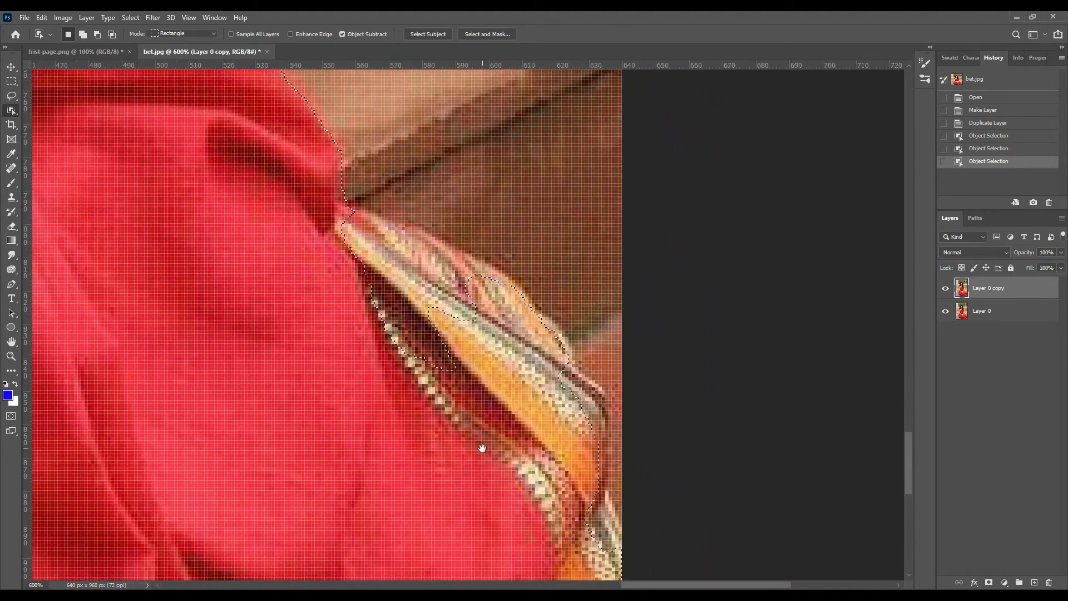
pyautogui.moveTo(347, 214); pyautogui.dragTo(478, 358)
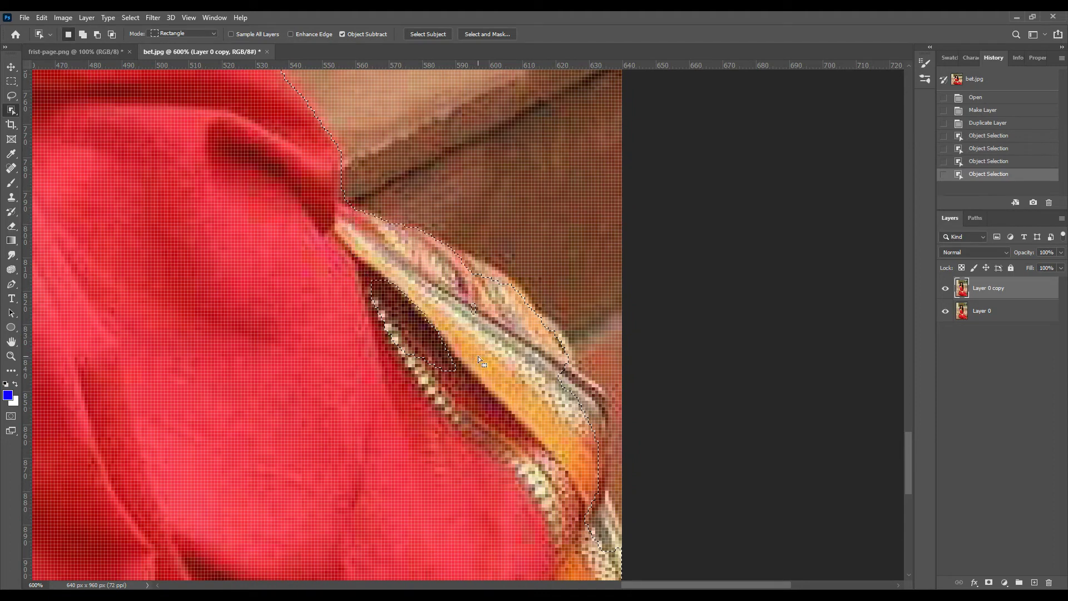
pyautogui.moveTo(345, 255); pyautogui.dragTo(461, 441)
pyautogui.moveTo(384, 280); pyautogui.dragTo(525, 412)
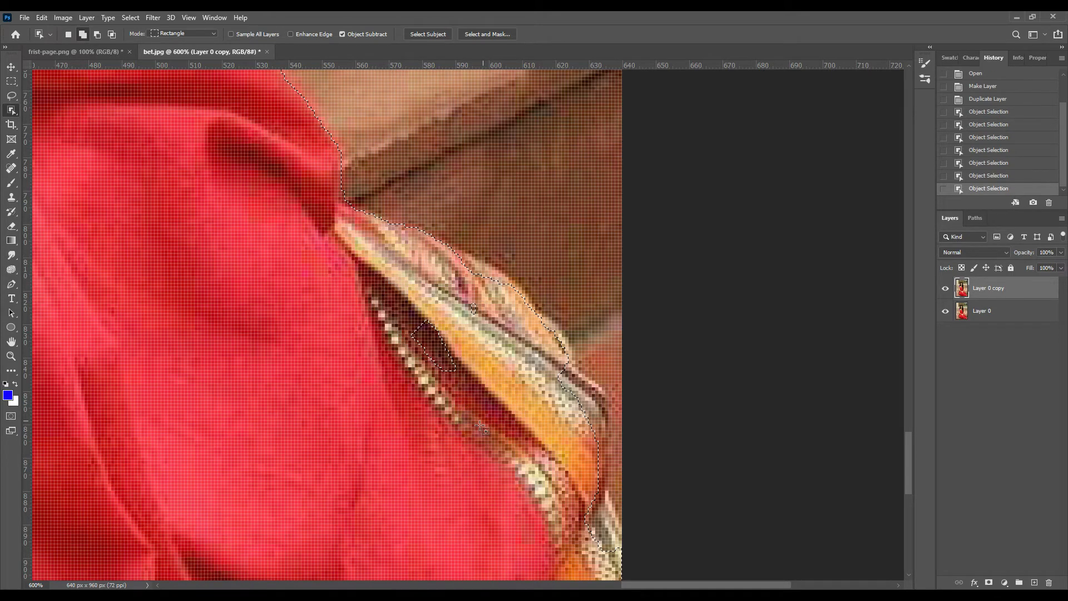
pyautogui.moveTo(517, 362); pyautogui.dragTo(482, 383)
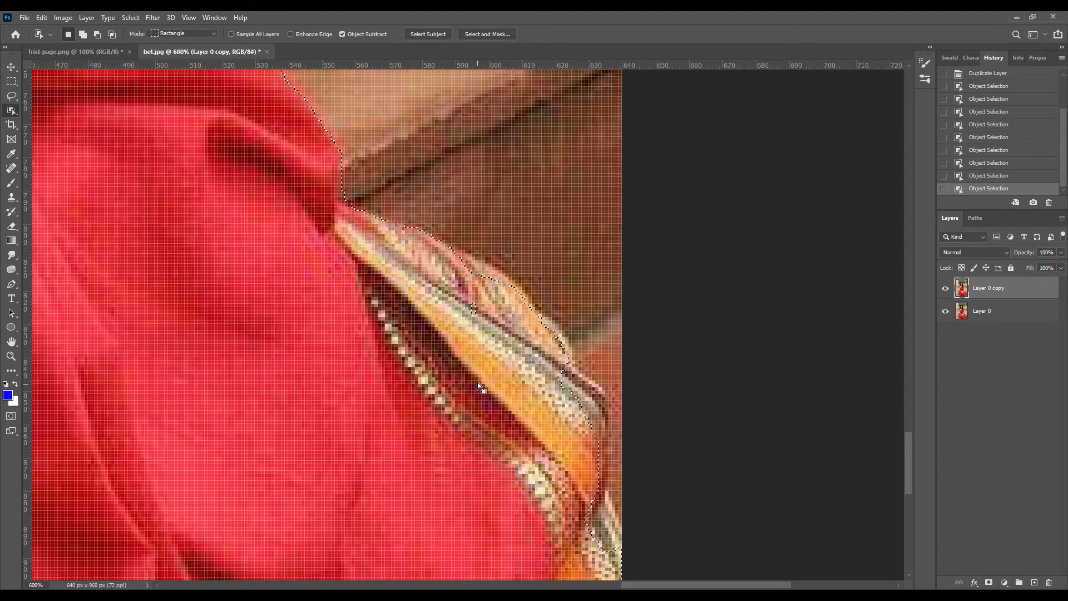
# Extend the selection over the outer edge of the striped border down to the photo's side
pyautogui.press('shift')
pyautogui.moveTo(537, 317); pyautogui.dragTo(501, 342)
pyautogui.press('shift')
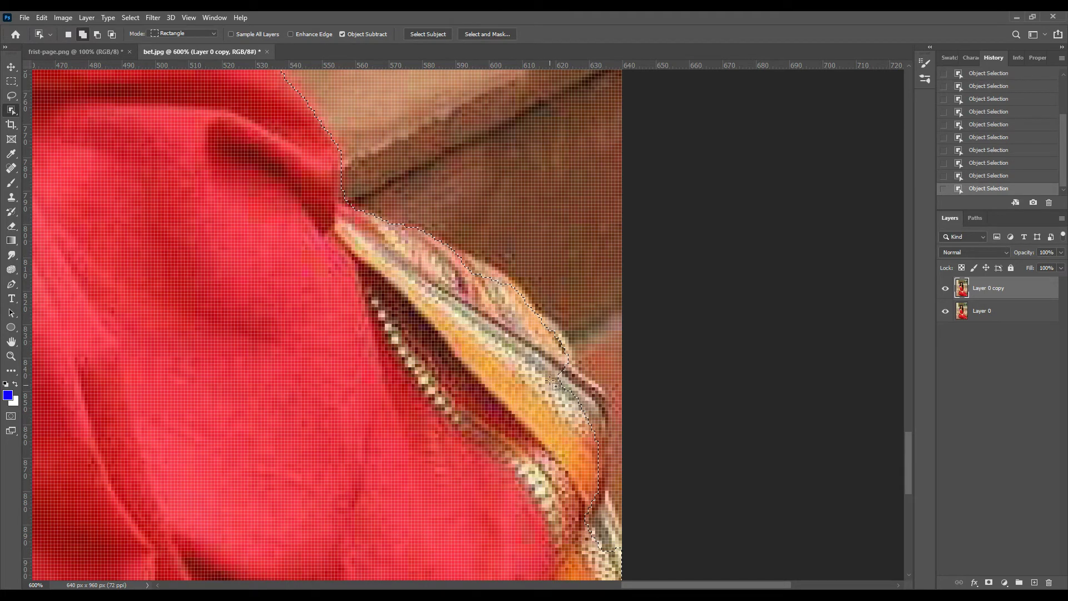
pyautogui.moveTo(552, 381); pyautogui.dragTo(628, 551)
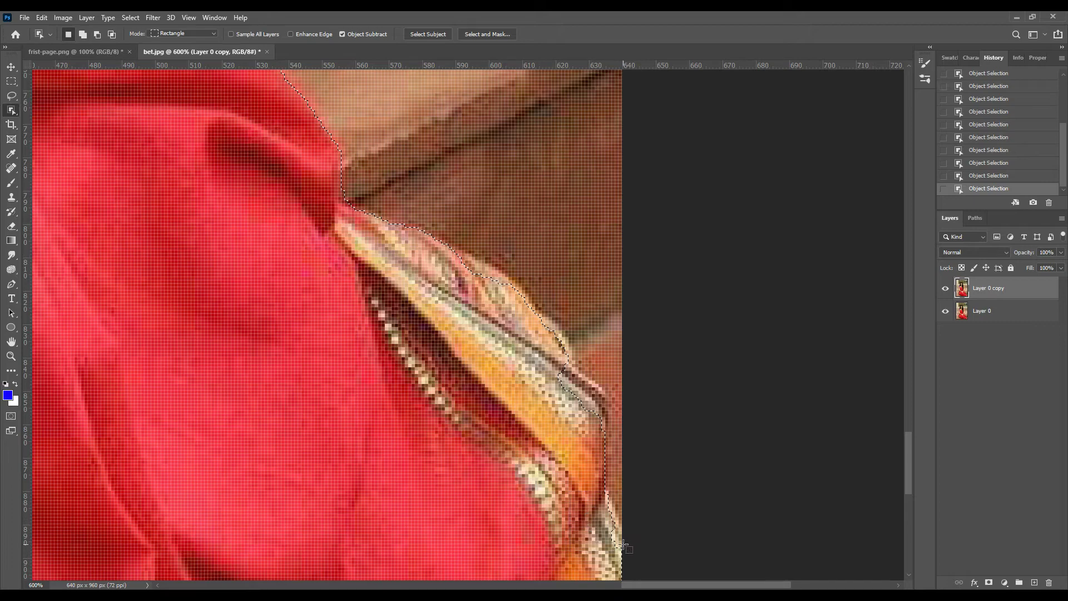
# Refine the selection along the top of the saree's striped shoulder drape, adding the patches that were missed
pyautogui.hotkey('ctrl', '-')
pyautogui.hotkey('ctrl', '-')
pyautogui.hotkey('ctrl', '-')
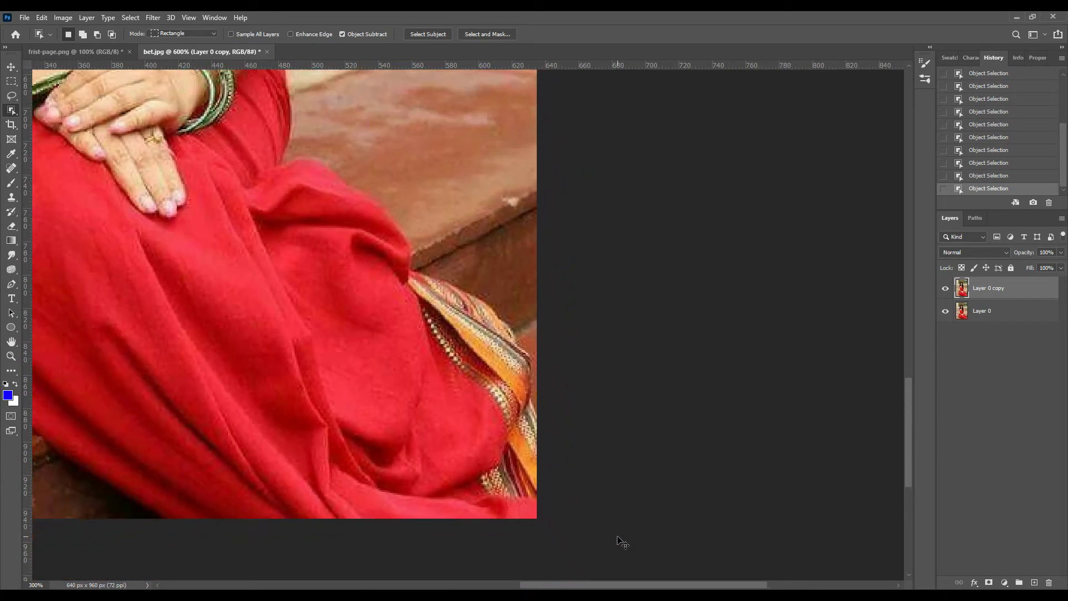
pyautogui.hotkey('ctrl', '-')
pyautogui.hotkey('ctrl', '-')
pyautogui.hotkey('ctrl', '+')
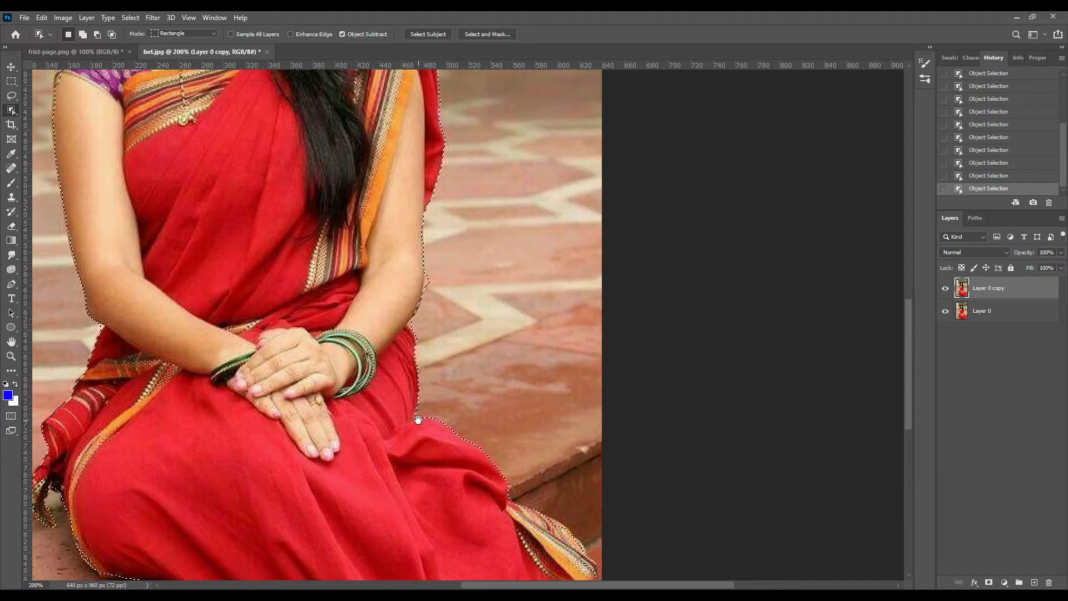
pyautogui.moveTo(428, 225); pyautogui.dragTo(446, 389)
pyautogui.moveTo(456, 247); pyautogui.dragTo(481, 377)
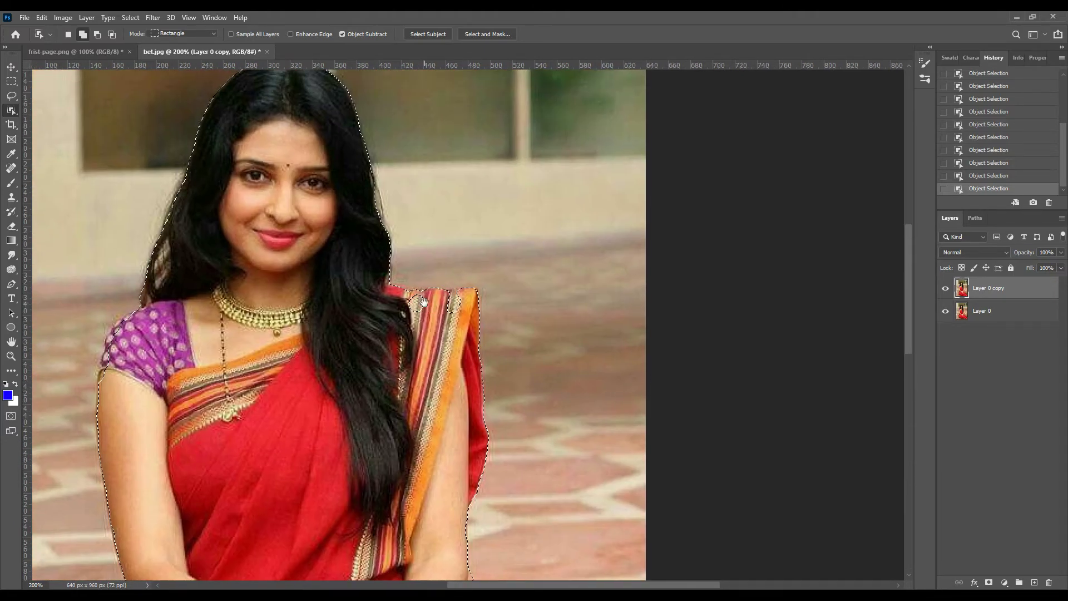
pyautogui.scroll(1, 424, 302)
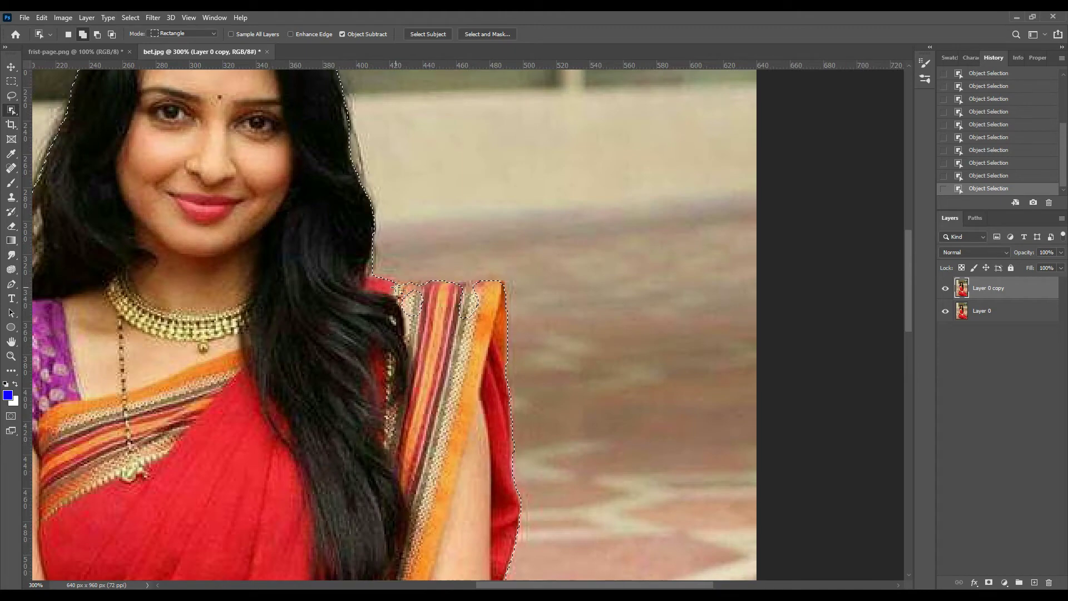
pyautogui.moveTo(399, 290); pyautogui.dragTo(448, 317)
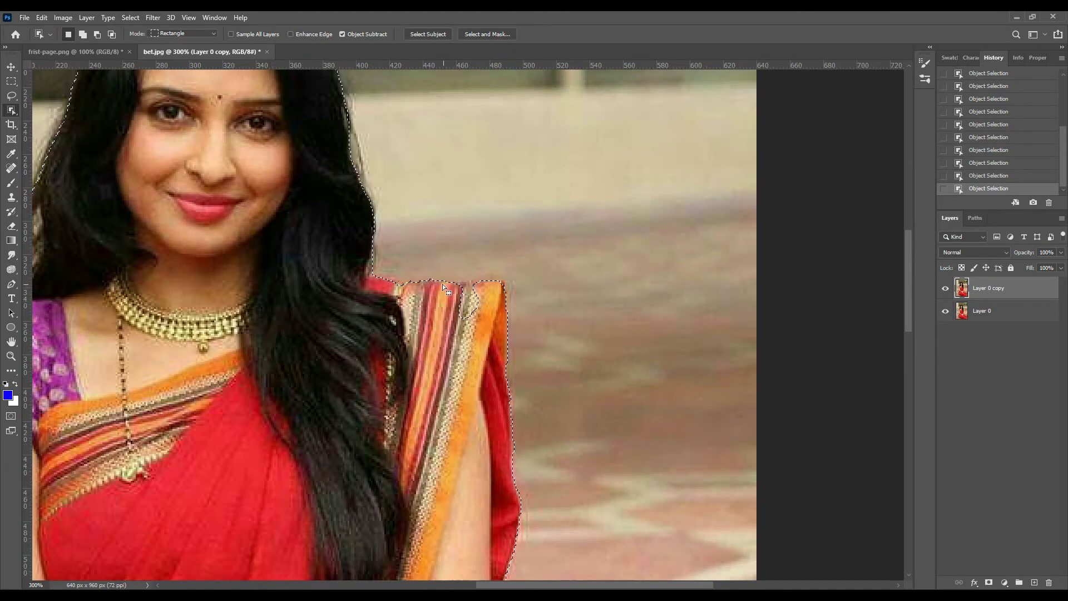
pyautogui.press('alt')
pyautogui.moveTo(437, 284); pyautogui.dragTo(504, 317)
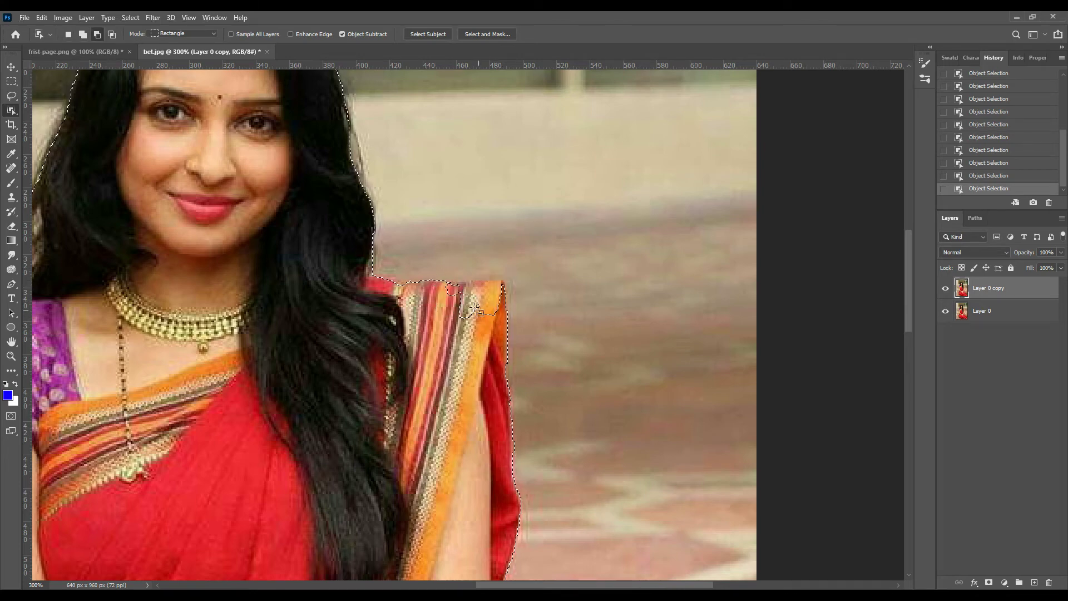
pyautogui.moveTo(449, 283); pyautogui.dragTo(484, 298)
pyautogui.moveTo(515, 329); pyautogui.dragTo(516, 346)
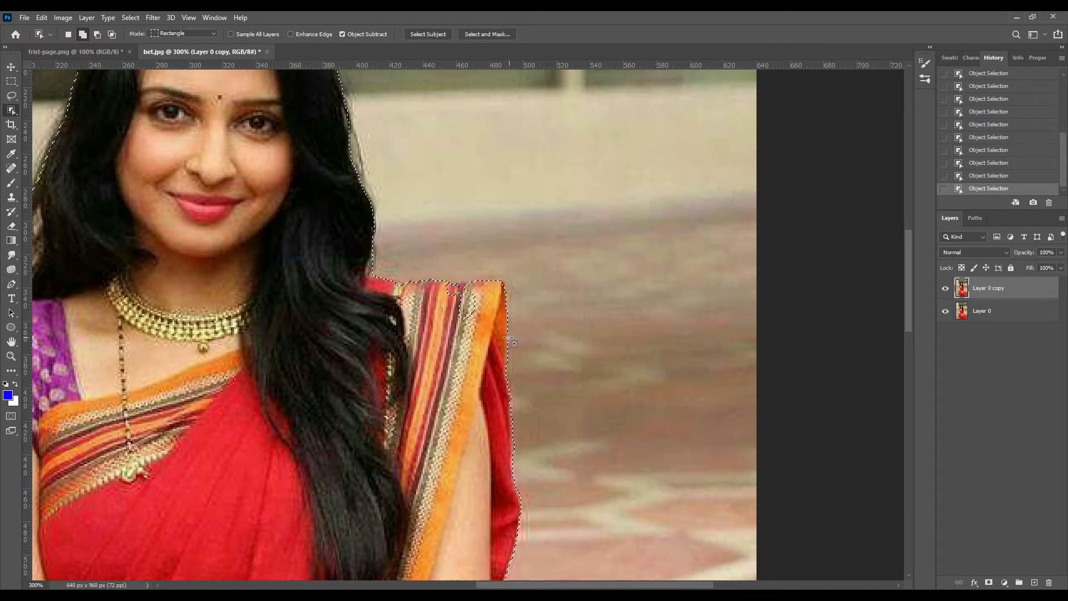
pyautogui.moveTo(443, 285); pyautogui.dragTo(475, 326)
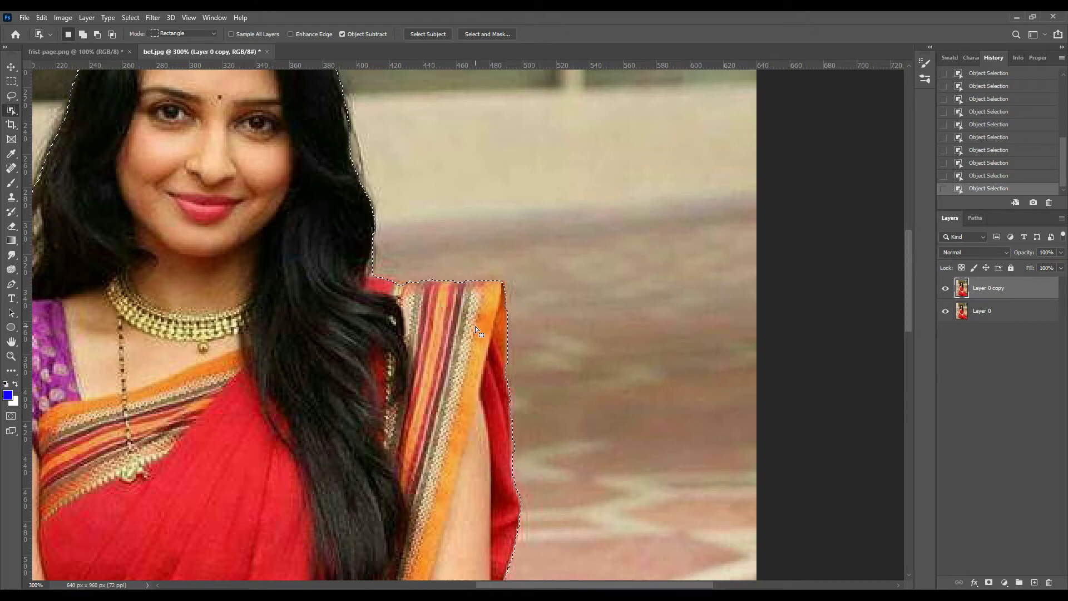
# Add the outer strands of hair beside the woman's cheek, above the purple sleeve, to the selection
pyautogui.hotkey('ctrl', '-')
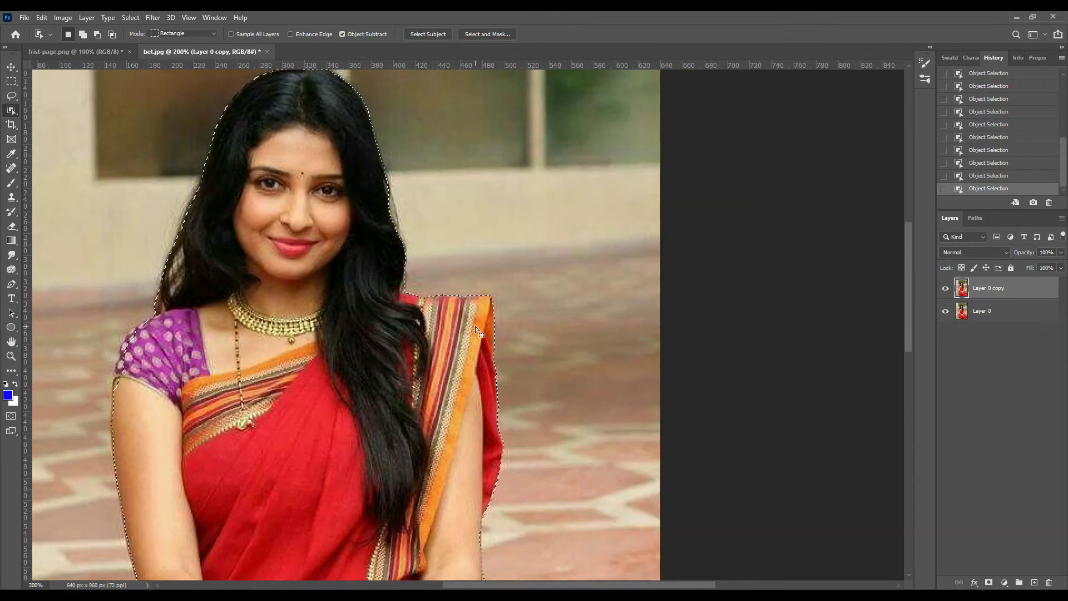
pyautogui.scroll(3, 143, 223)
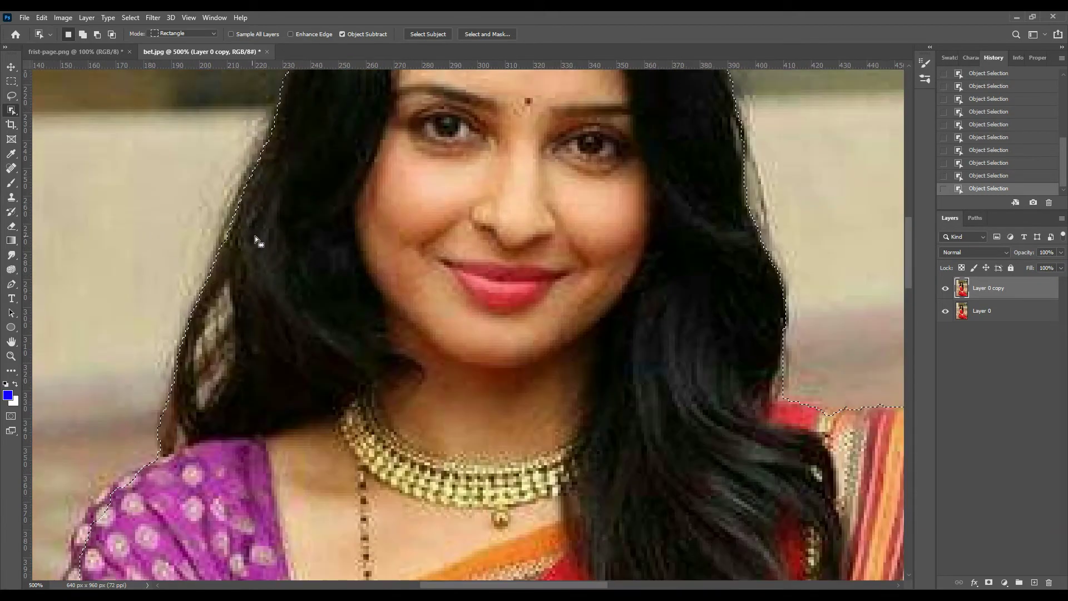
pyautogui.moveTo(236, 190); pyautogui.dragTo(284, 274)
pyautogui.moveTo(228, 156); pyautogui.dragTo(255, 282)
pyautogui.moveTo(225, 224); pyautogui.dragTo(289, 270)
pyautogui.moveTo(224, 227); pyautogui.dragTo(286, 282)
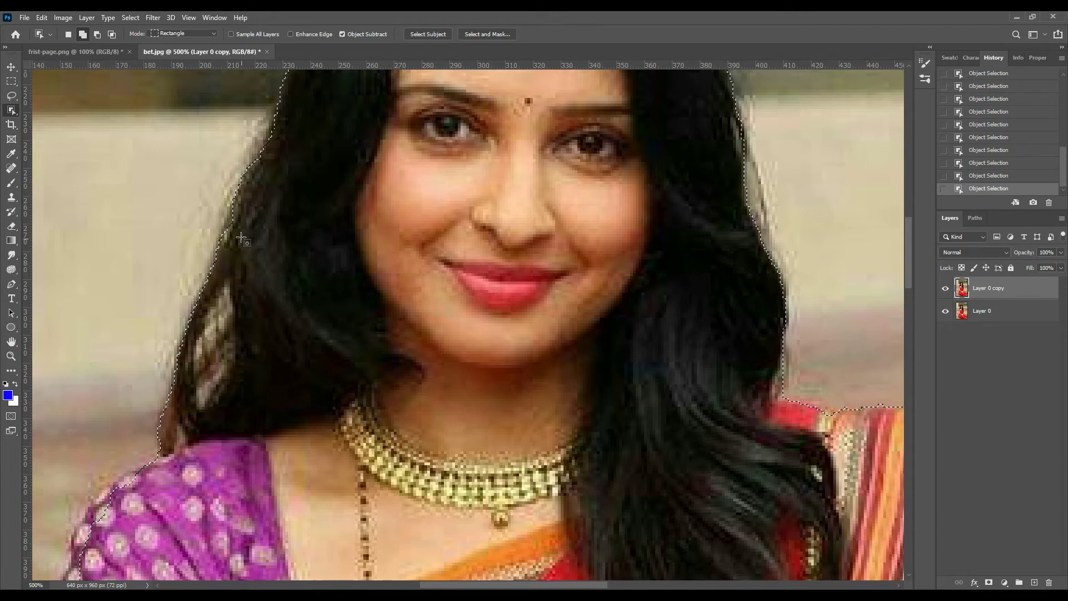
pyautogui.moveTo(245, 203); pyautogui.dragTo(289, 276)
# Add a layer mask to Layer 0 copy from the selection and hide Layer 0
pyautogui.scroll(-5, 289, 277)
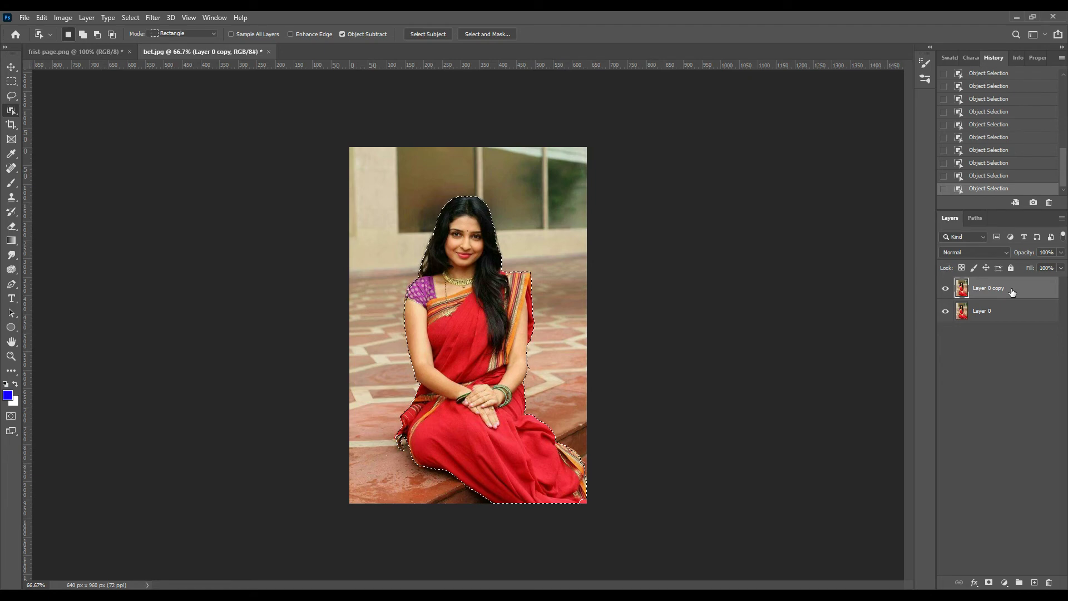
pyautogui.click(988, 582)
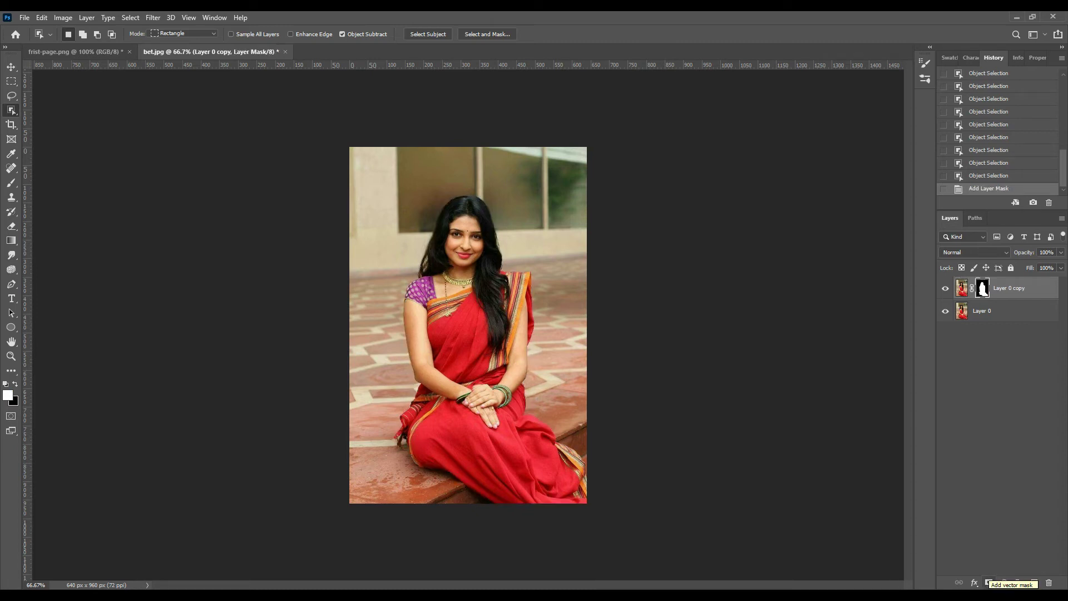
pyautogui.click(945, 311)
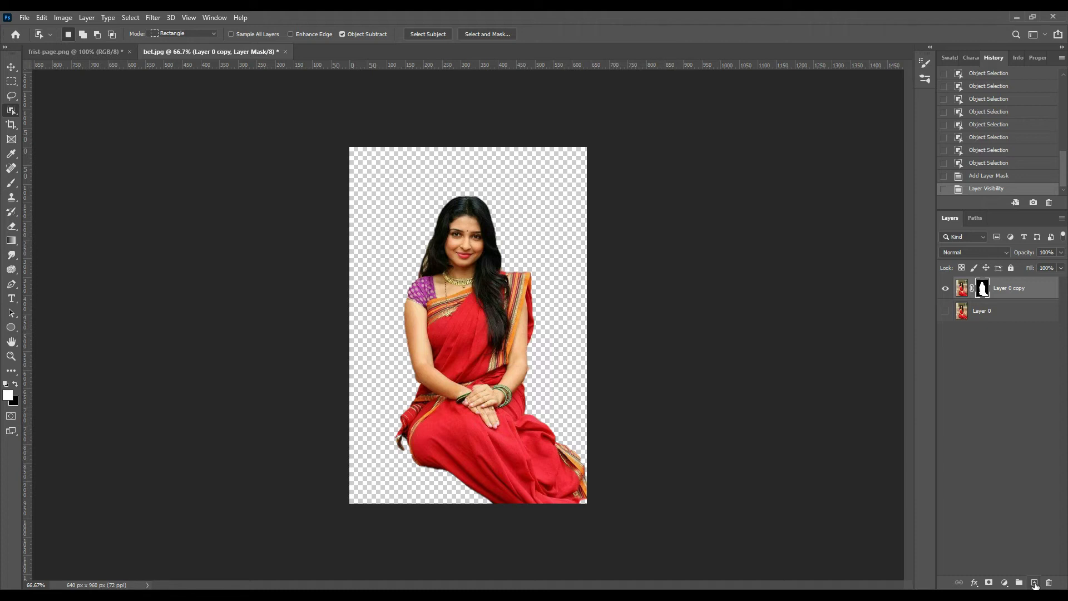
# Create a new empty layer and place it between Layer 0 copy and Layer 0
pyautogui.click(1034, 582)
pyautogui.moveTo(1005, 290)
pyautogui.mouseDown()
pyautogui.moveTo(1001, 367)
pyautogui.moveTo(1020, 335)
pyautogui.moveTo(1004, 310)
pyautogui.mouseUp()
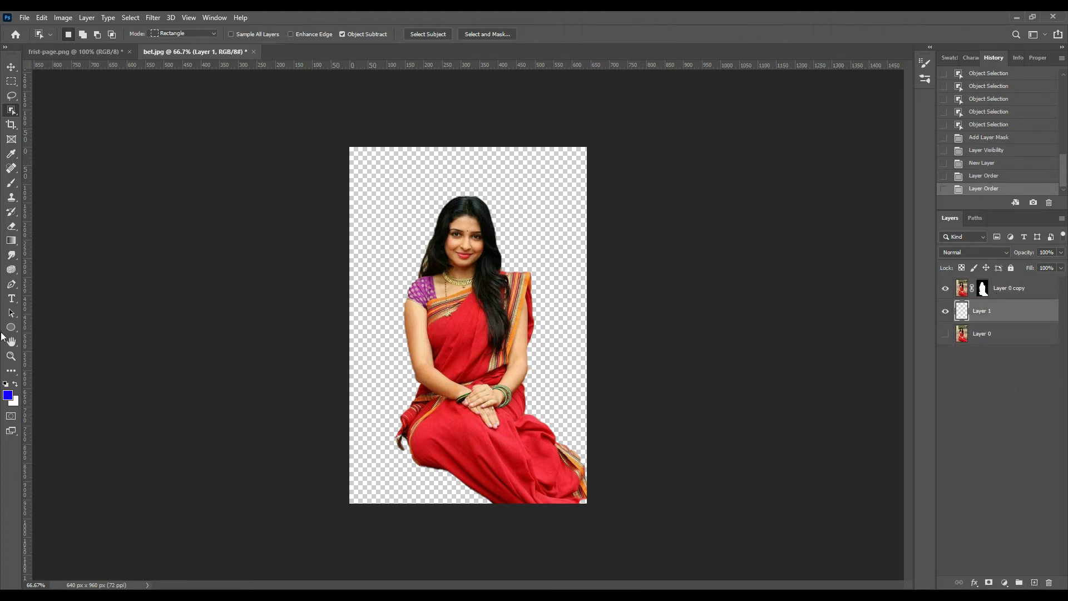
# Set the foreground color to white, ffffff
pyautogui.click(8, 395)
pyautogui.write('ffffff')
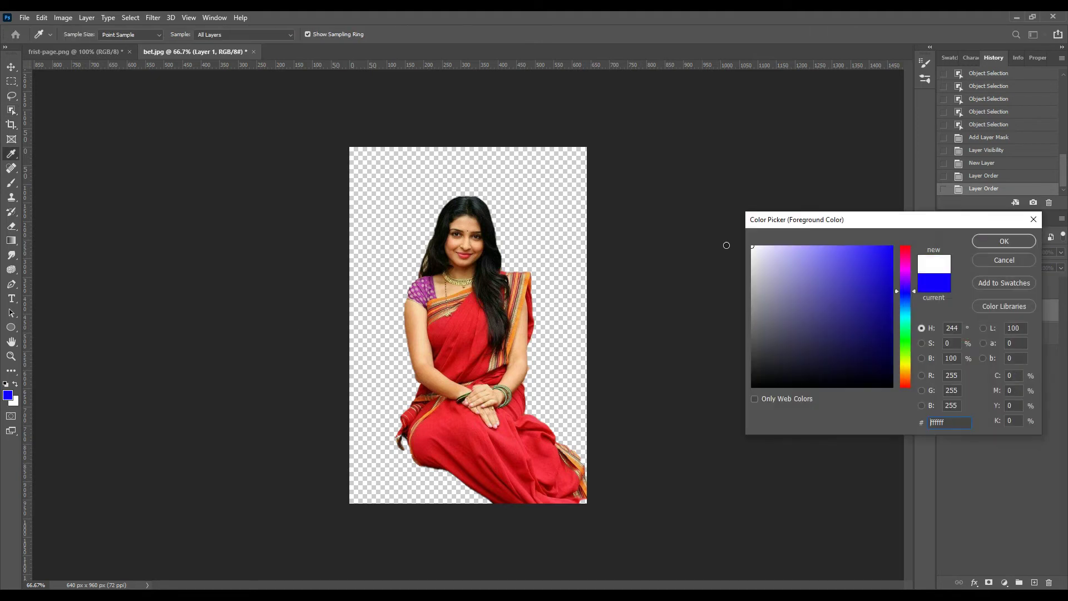
pyautogui.press('Return')
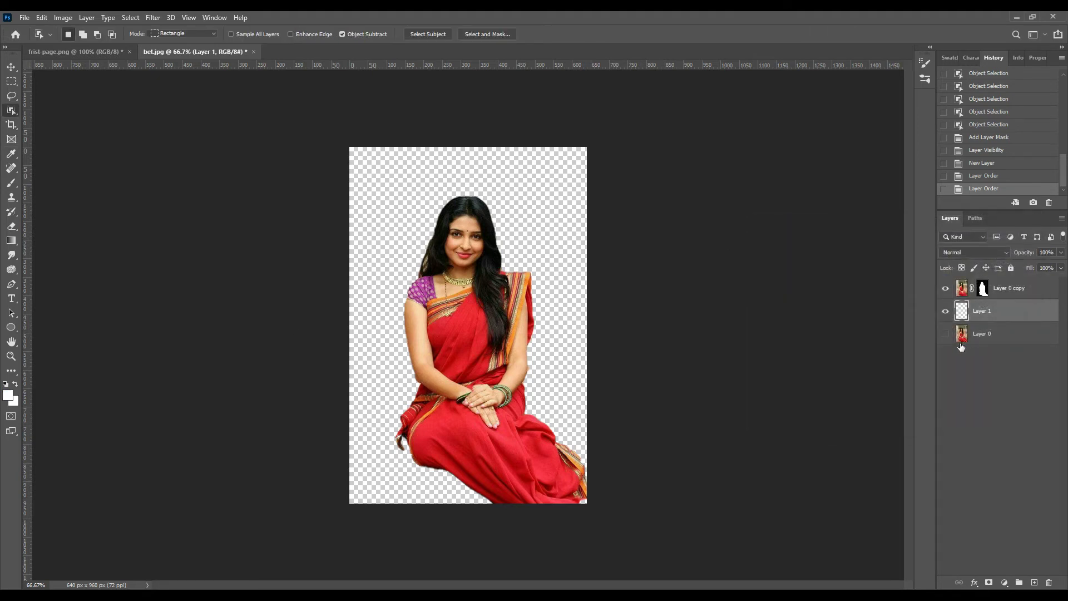
# Fill the empty Layer 1 with the white foreground color
pyautogui.hotkey('alt', 'BackSpace')
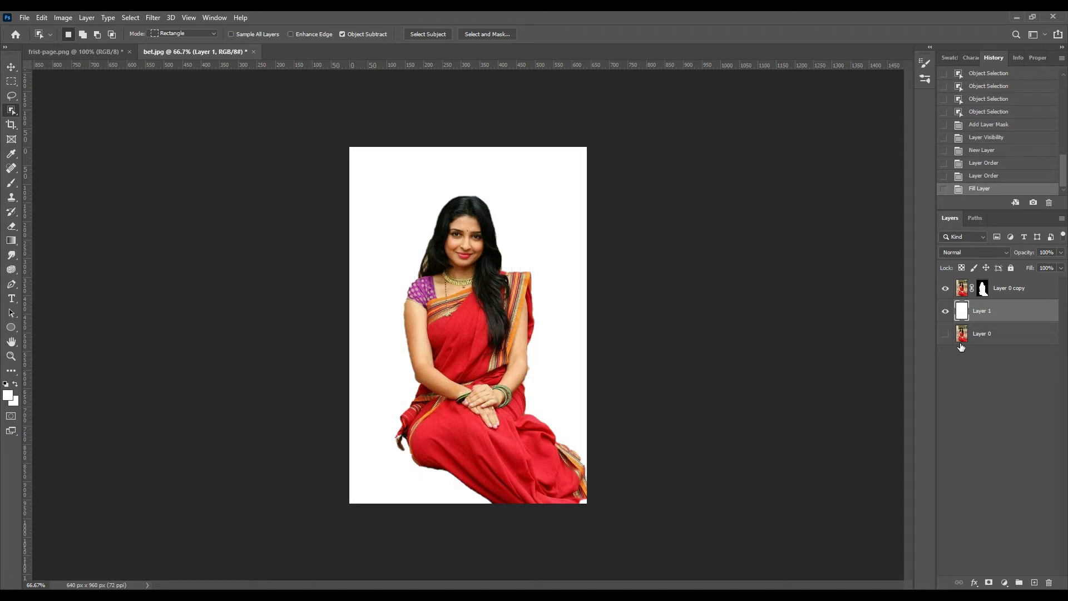
# Erase the leftover background fringe beside the woman's elbow, above the bangles, on Layer 0 copy with the Eraser tool
pyautogui.click(958, 288)
pyautogui.scroll(5, 553, 399)
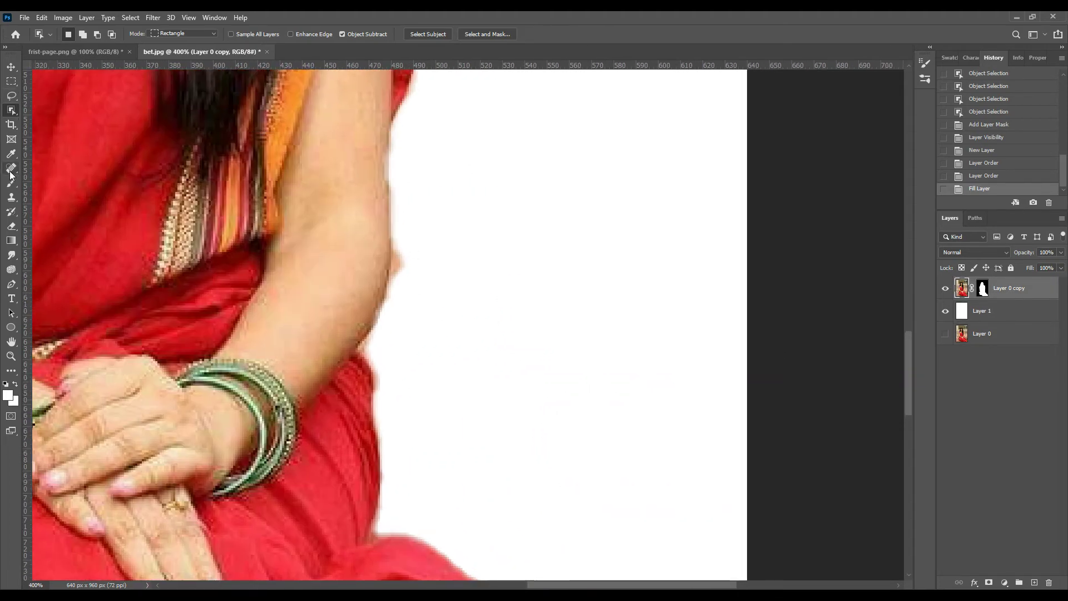
pyautogui.click(15, 230)
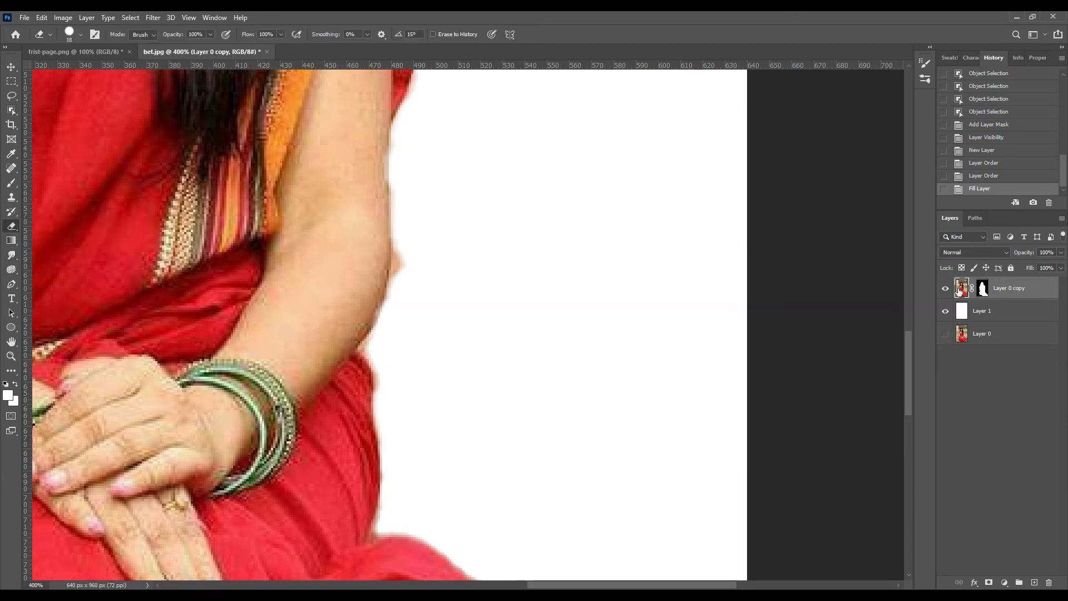
pyautogui.moveTo(415, 262); pyautogui.dragTo(420, 274)
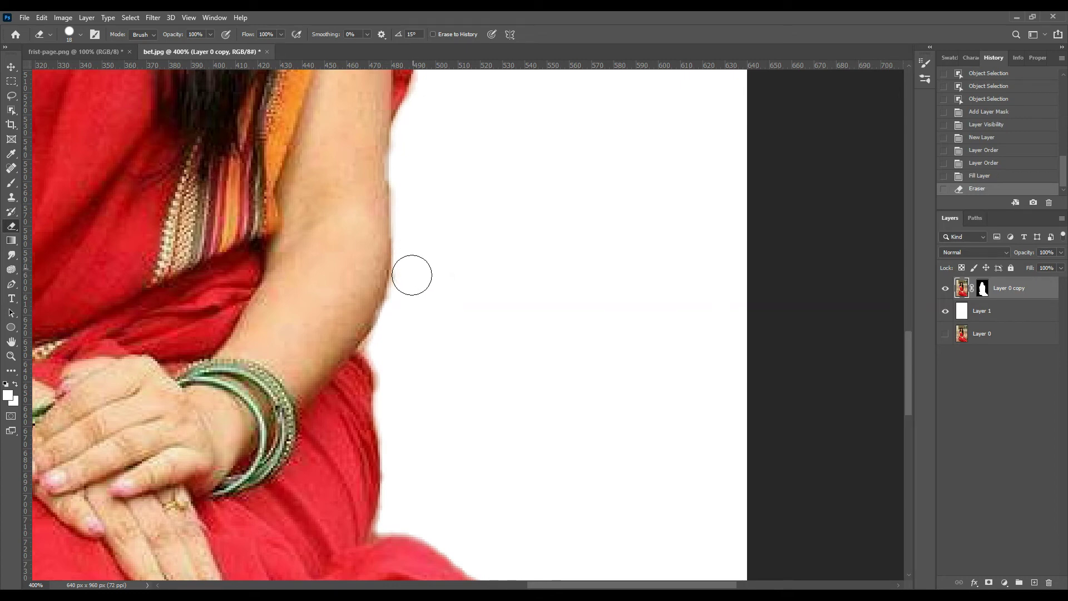
pyautogui.moveTo(412, 302); pyautogui.dragTo(508, 266)
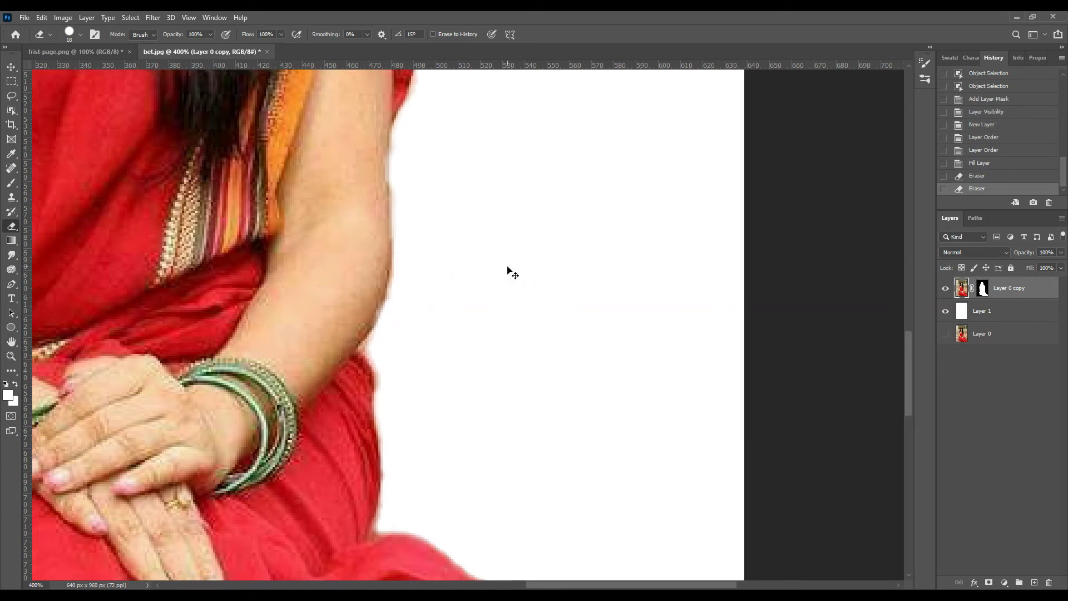
pyautogui.hotkey('ctrl', '-')
pyautogui.hotkey('ctrl', '-')
pyautogui.hotkey('ctrl', '-')
pyautogui.hotkey('ctrl', '-')
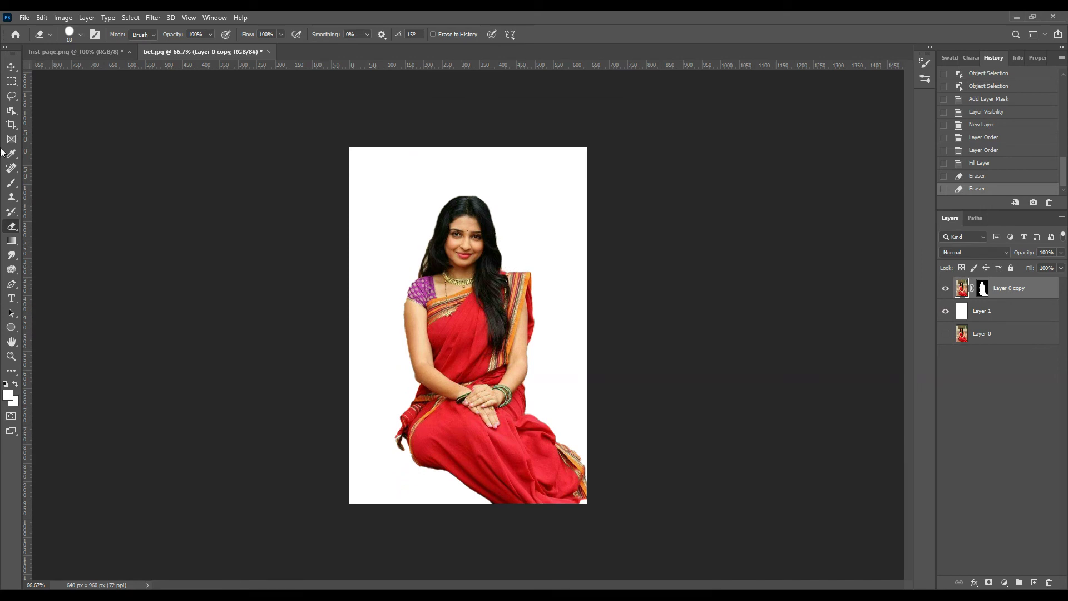
# Compare the cutout on transparency and on white by hiding Layer 1 and showing it again
pyautogui.click(11, 66)
pyautogui.click(945, 310)
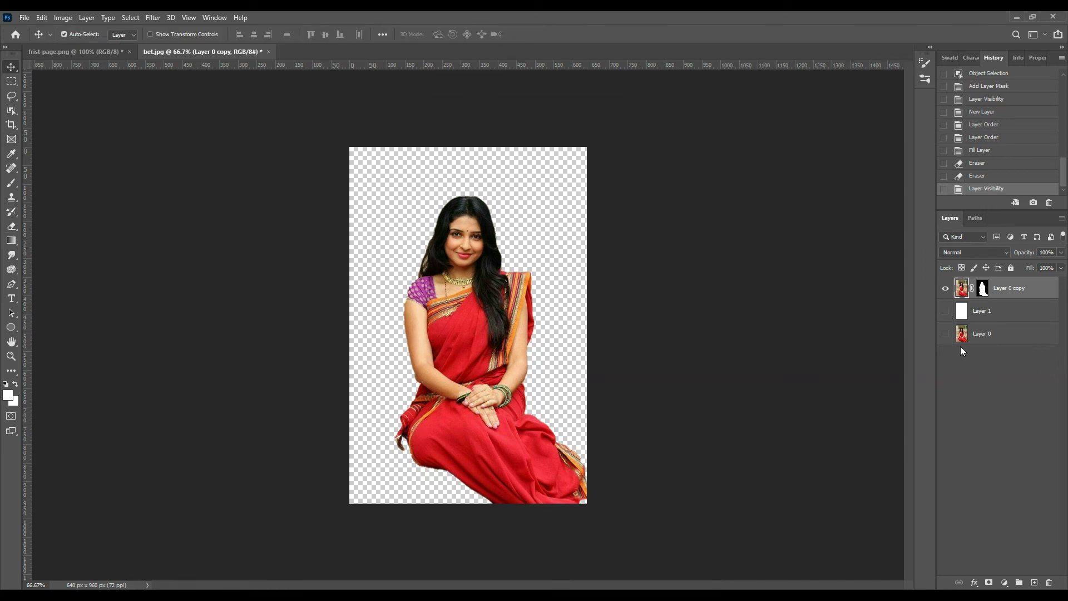
pyautogui.click(945, 311)
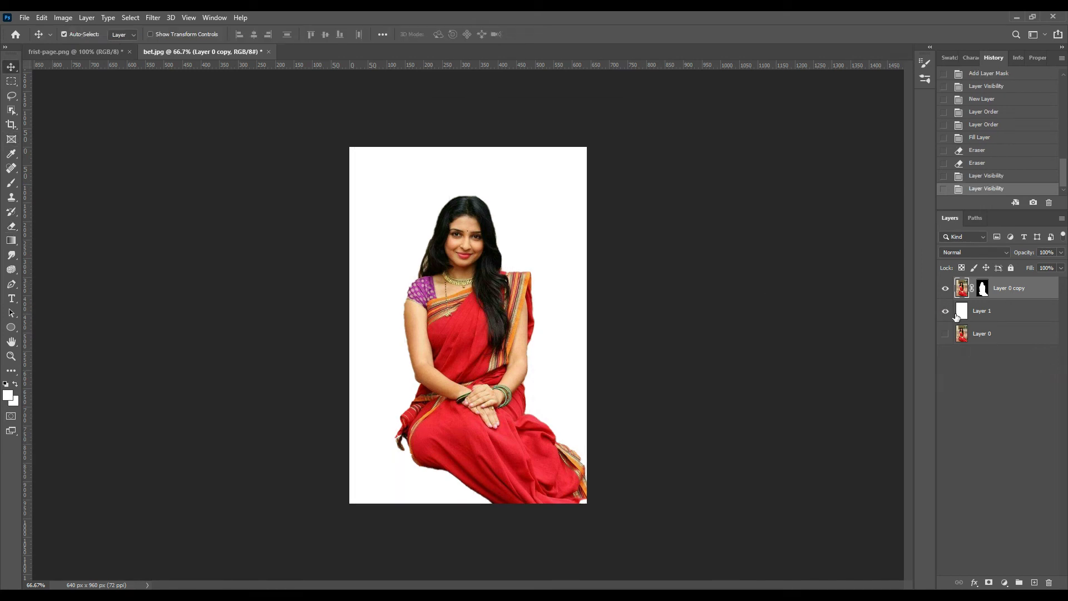
# Select Layer 1 and set the foreground color to blue, 1200ff
pyautogui.click(968, 312)
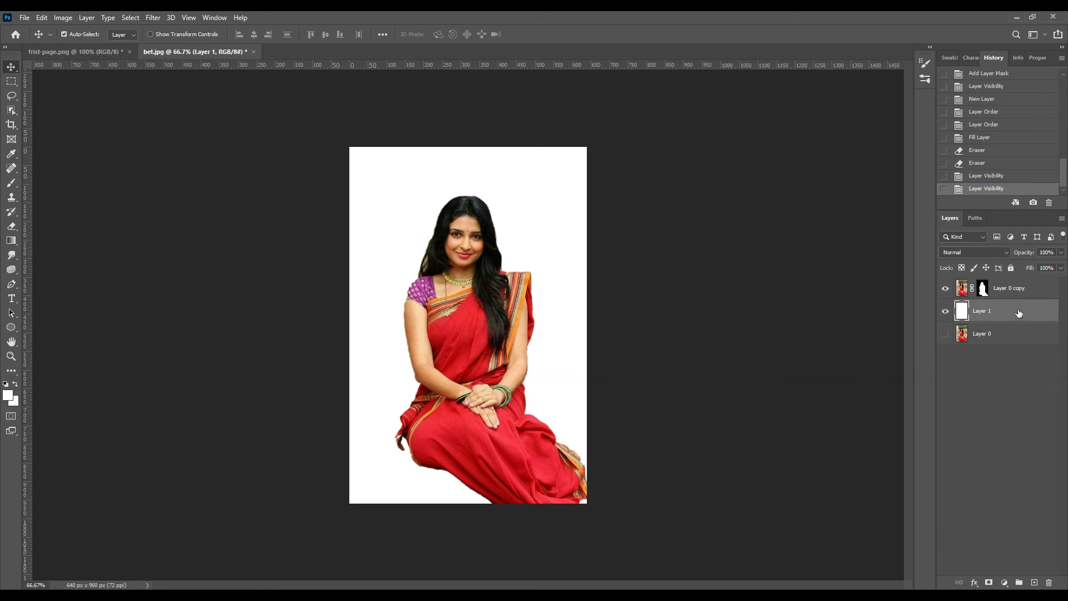
pyautogui.click(8, 395)
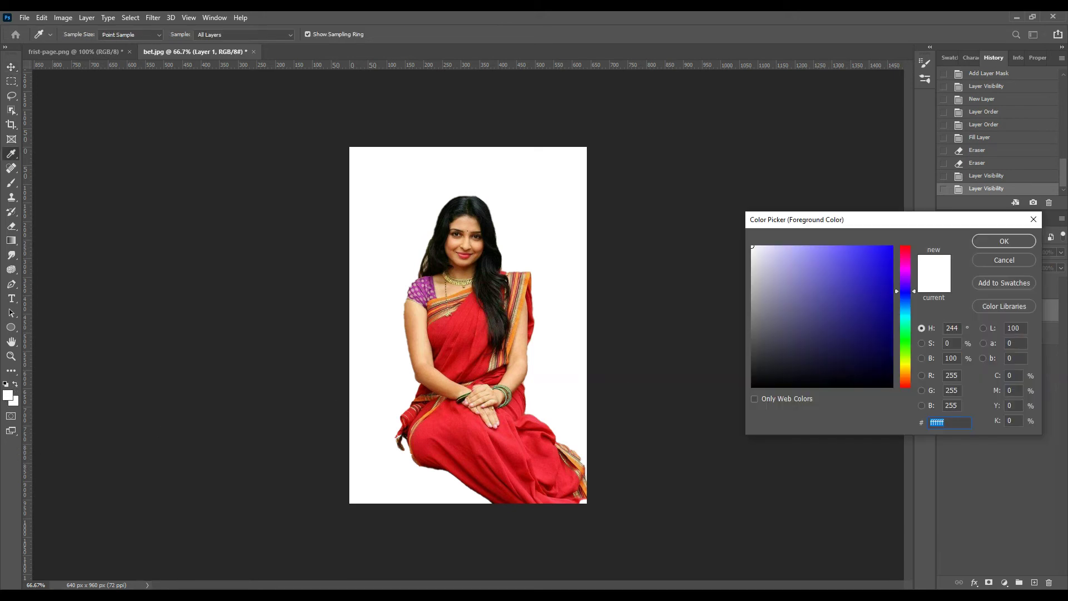
pyautogui.write('1200ff')
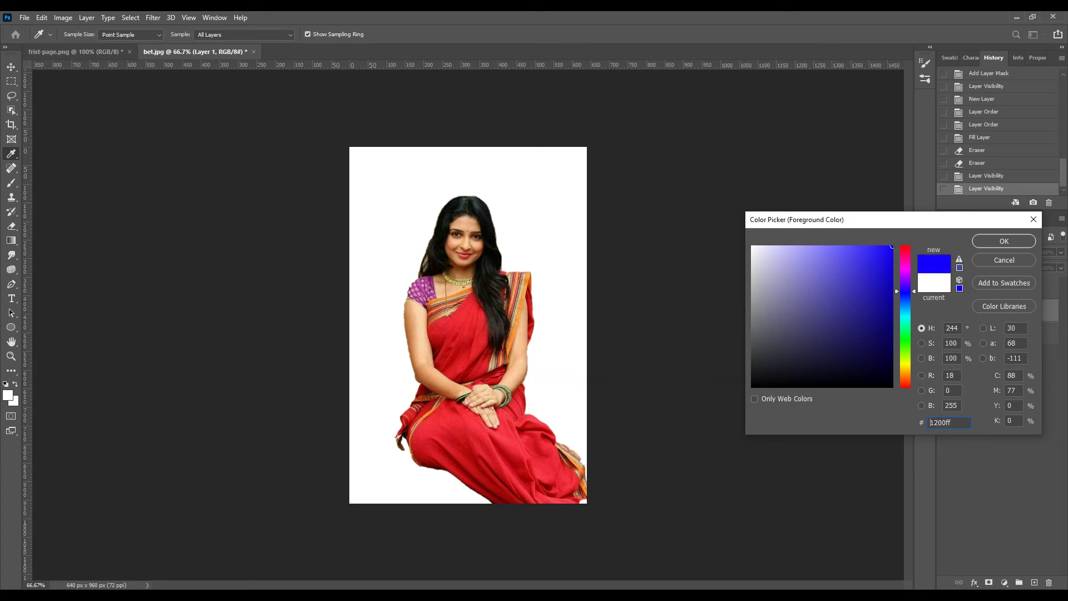
pyautogui.click(1004, 240)
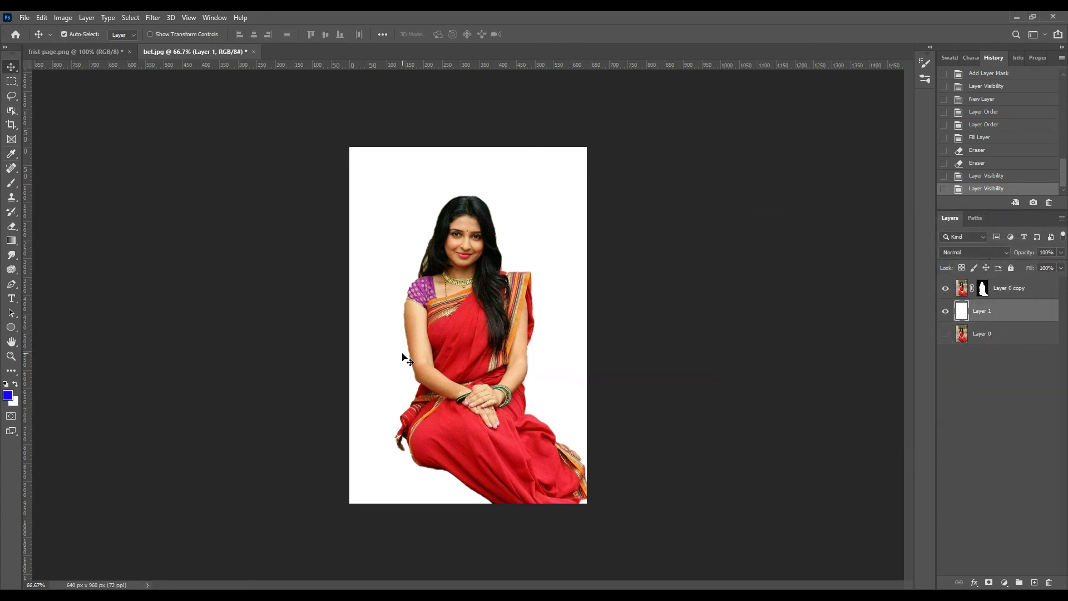
# Try filling Layer 1 with the white background color and with the blue foreground color, and undo the blue fill
pyautogui.press('ctrl')
pyautogui.hotkey('ctrl', 'BackSpace')
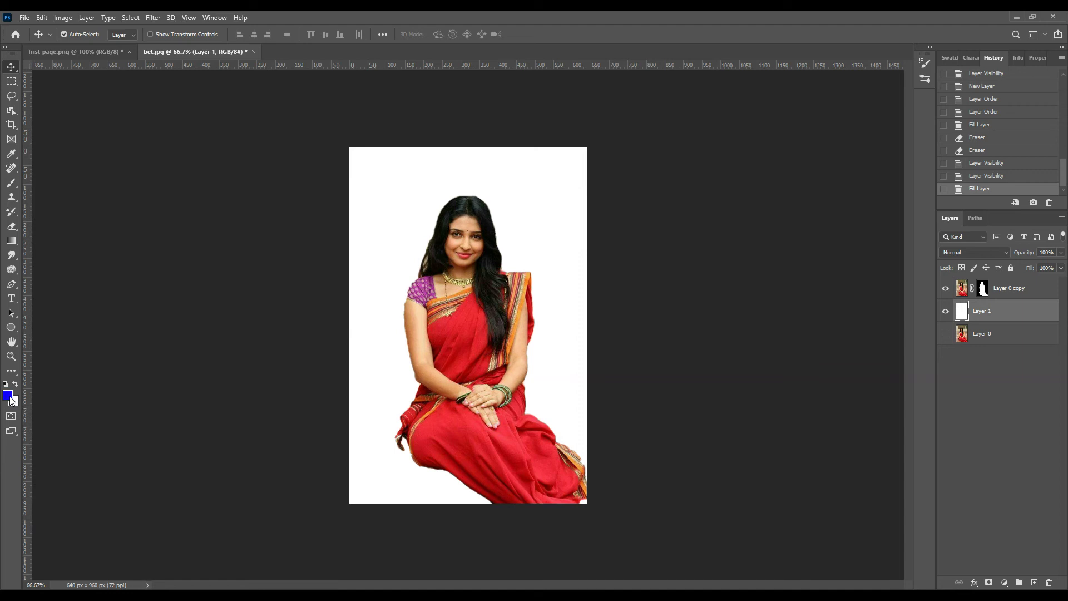
pyautogui.hotkey('alt', 'BackSpace')
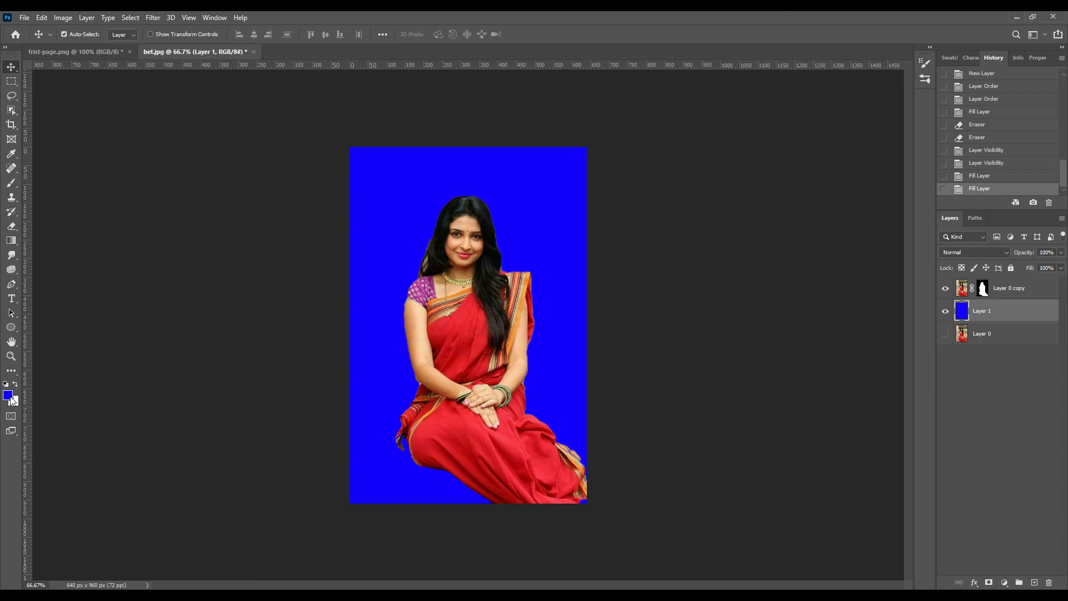
pyautogui.hotkey('ctrl', 'z')
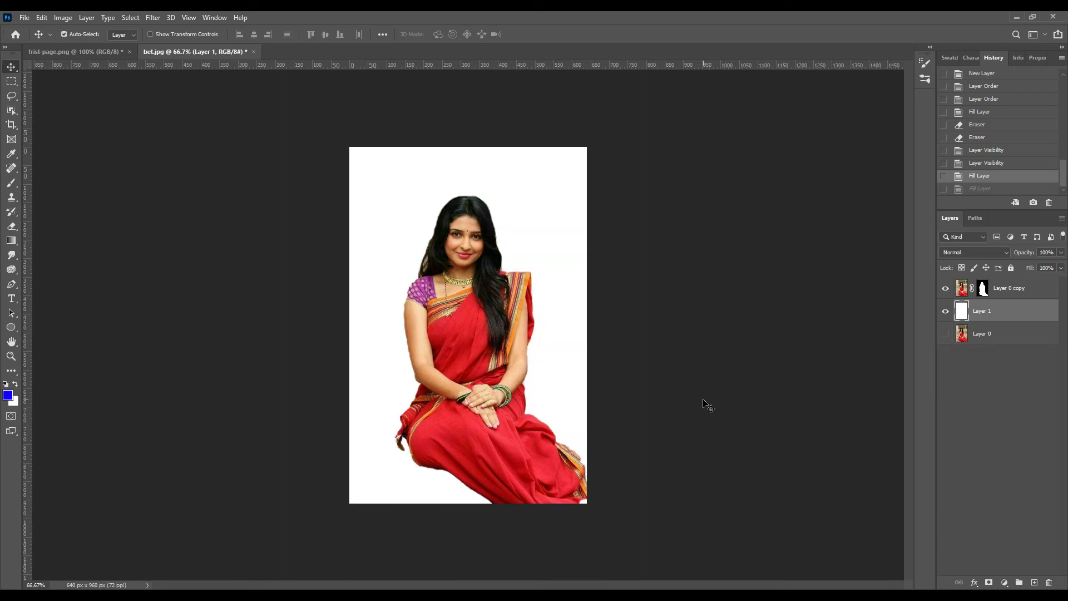
# Hide Layer 1 to leave the cutout of the woman on a transparent background
pyautogui.click(945, 311)
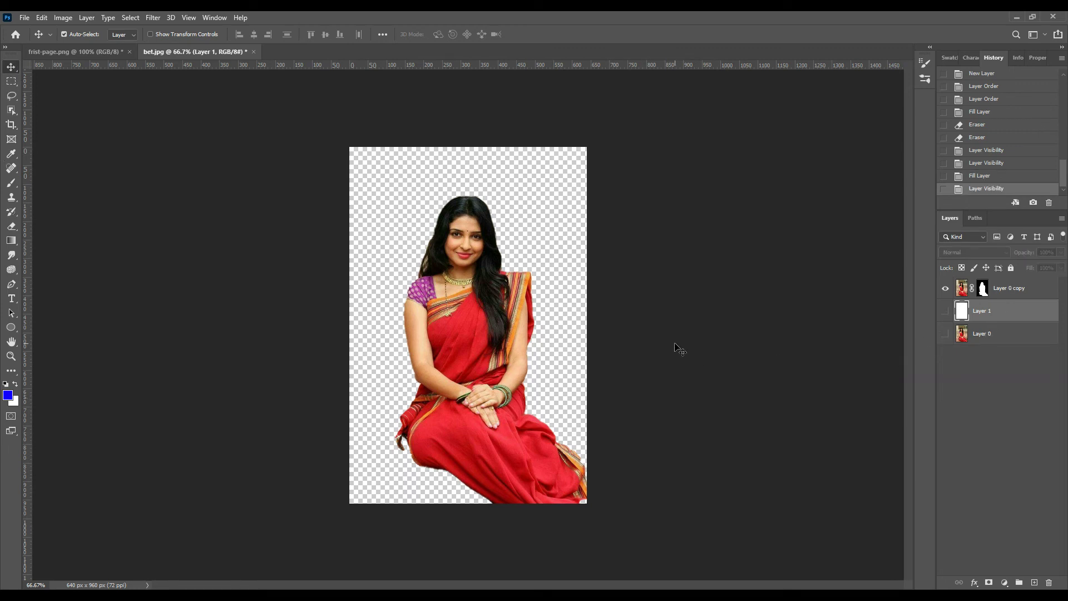